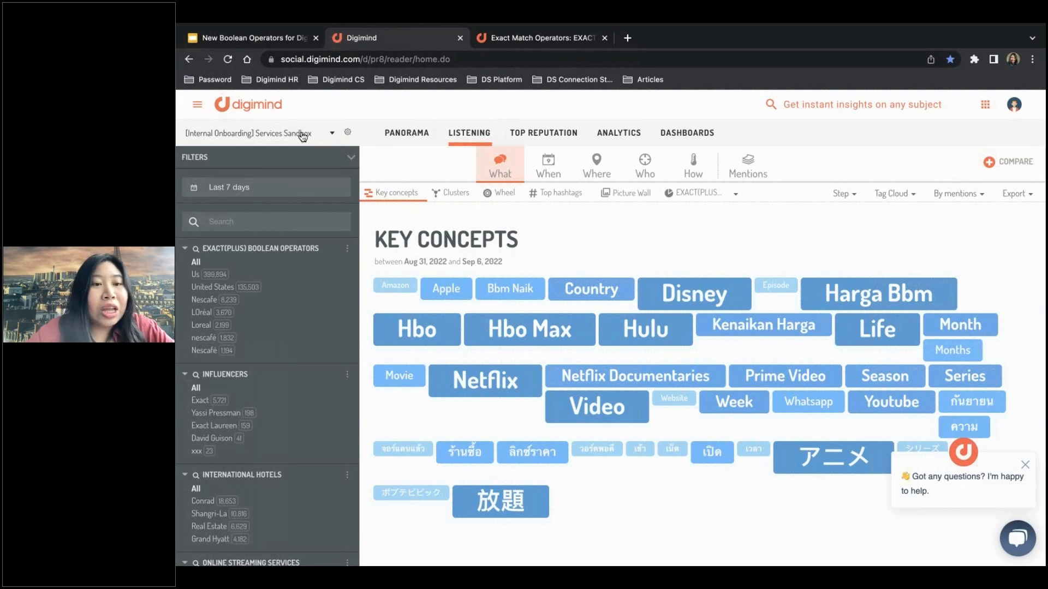
# Select the [Internal Onboarding] Services Sandbox topic and open it for editing.
pyautogui.click(302, 137)
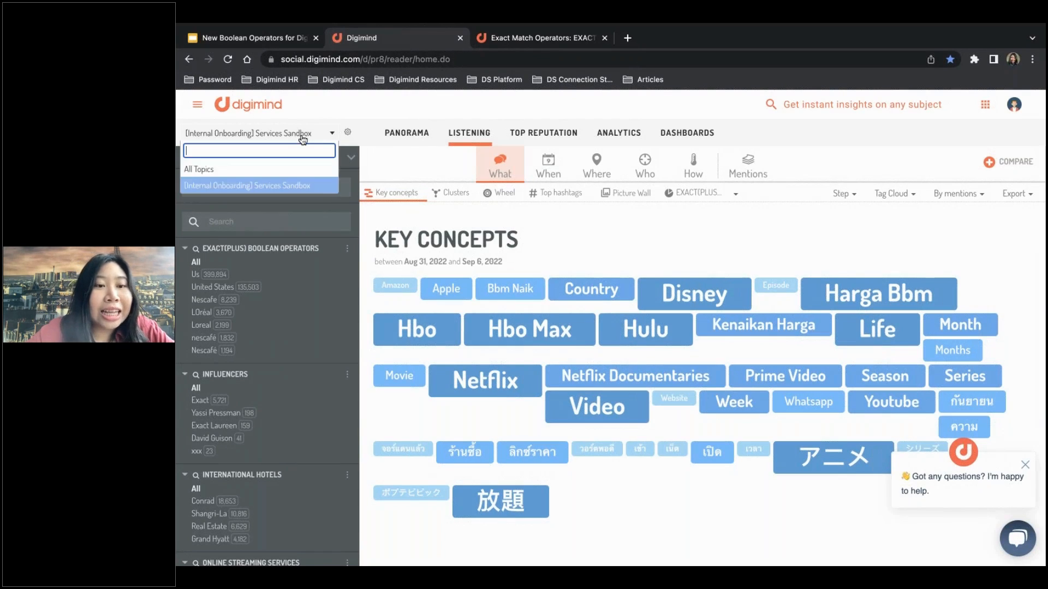
pyautogui.click(301, 186)
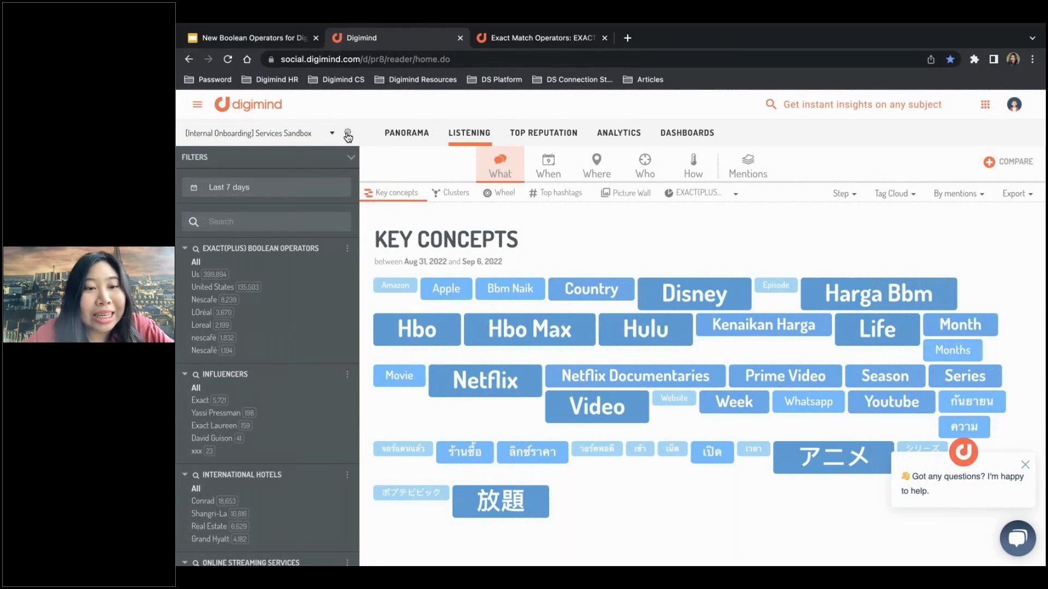
pyautogui.click(347, 134)
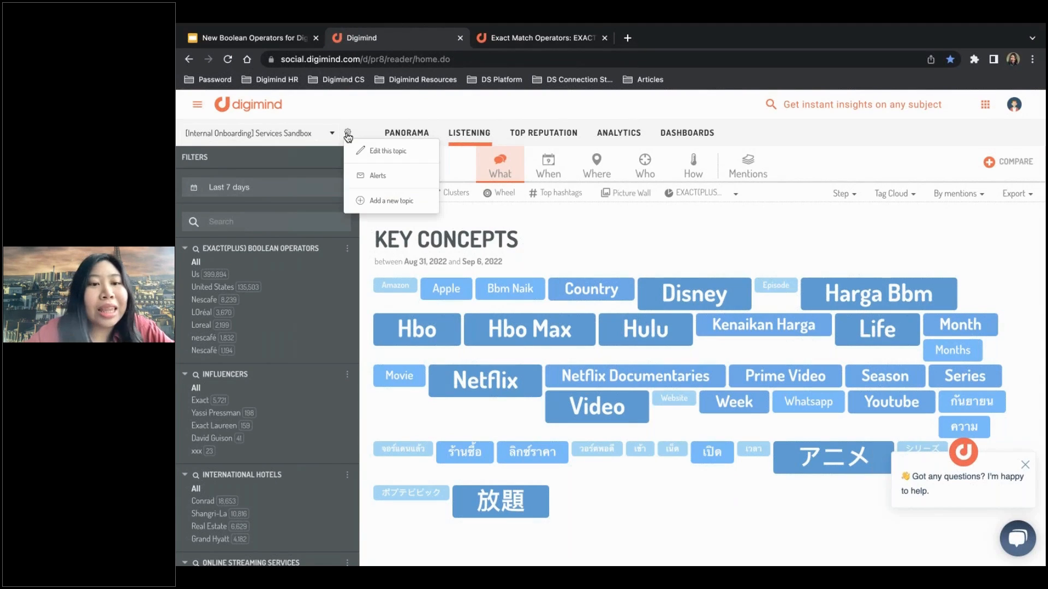
pyautogui.click(376, 156)
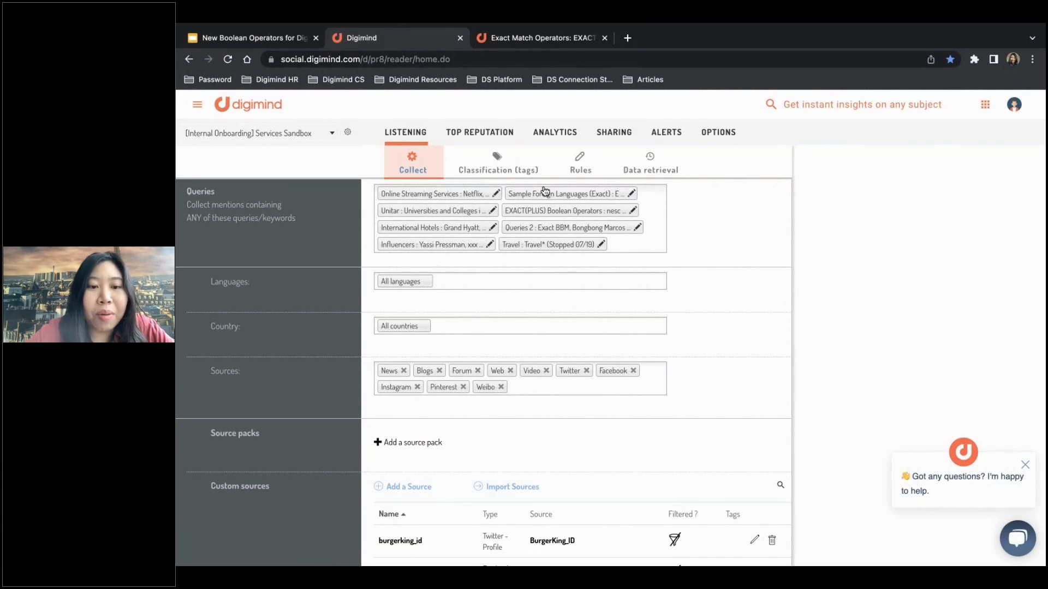
# Open the EXACT(PLUS) Boolean Operators query list and look through its advanced options.
pyautogui.click(632, 212)
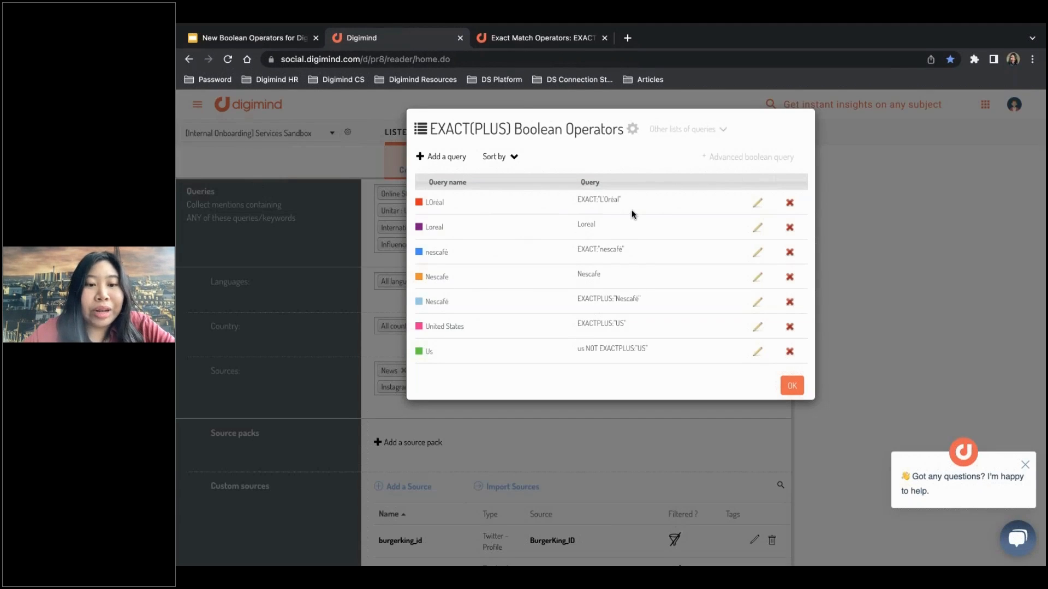
pyautogui.click(633, 131)
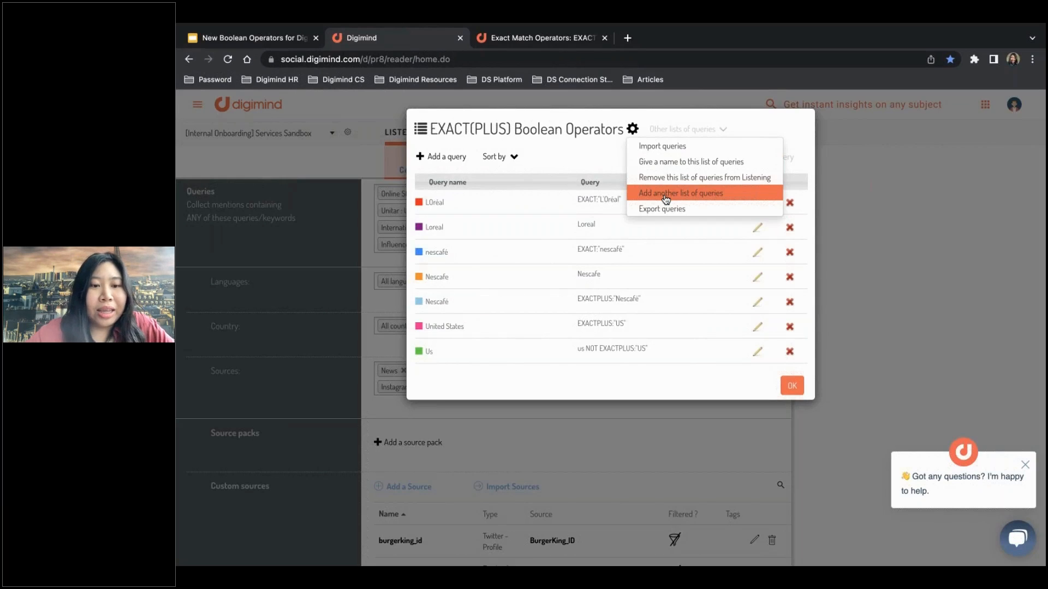
pyautogui.click(593, 164)
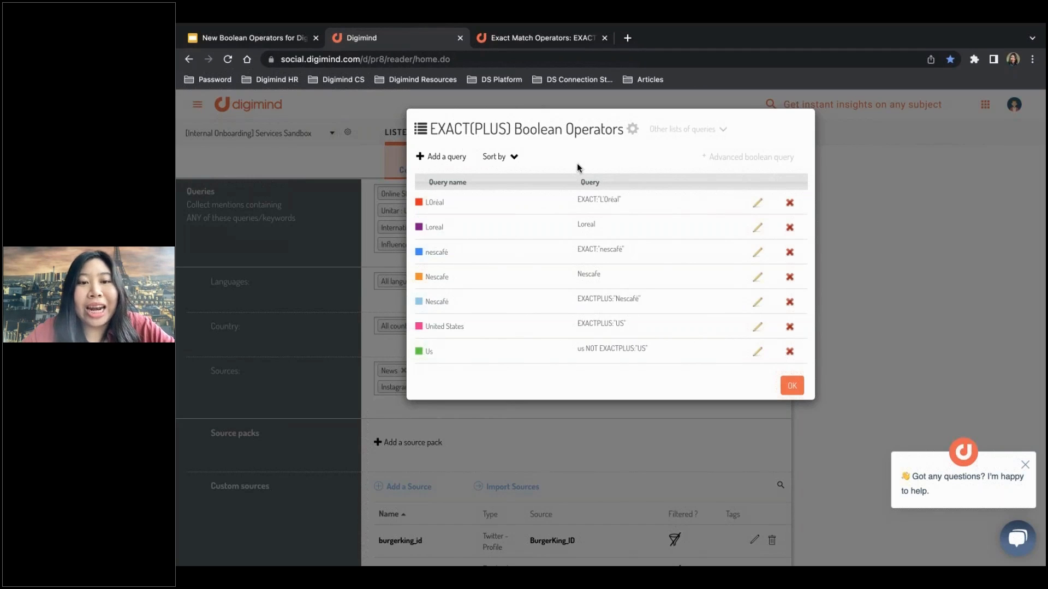
# Add a new query to the list in boolean mode and enter EXACT:"Nescafé" as its expression.
pyautogui.click(422, 160)
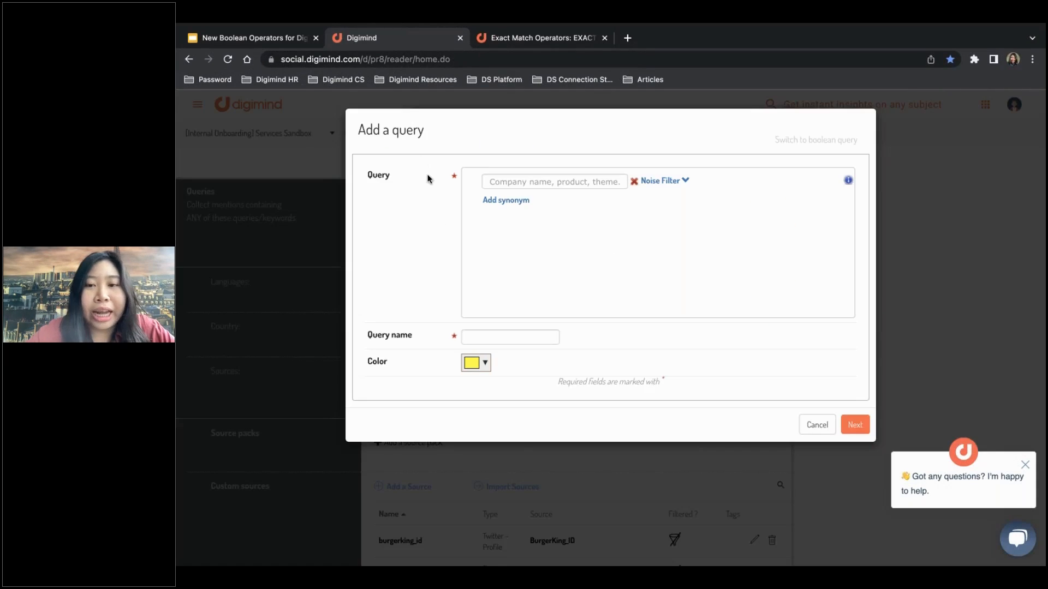
pyautogui.click(821, 143)
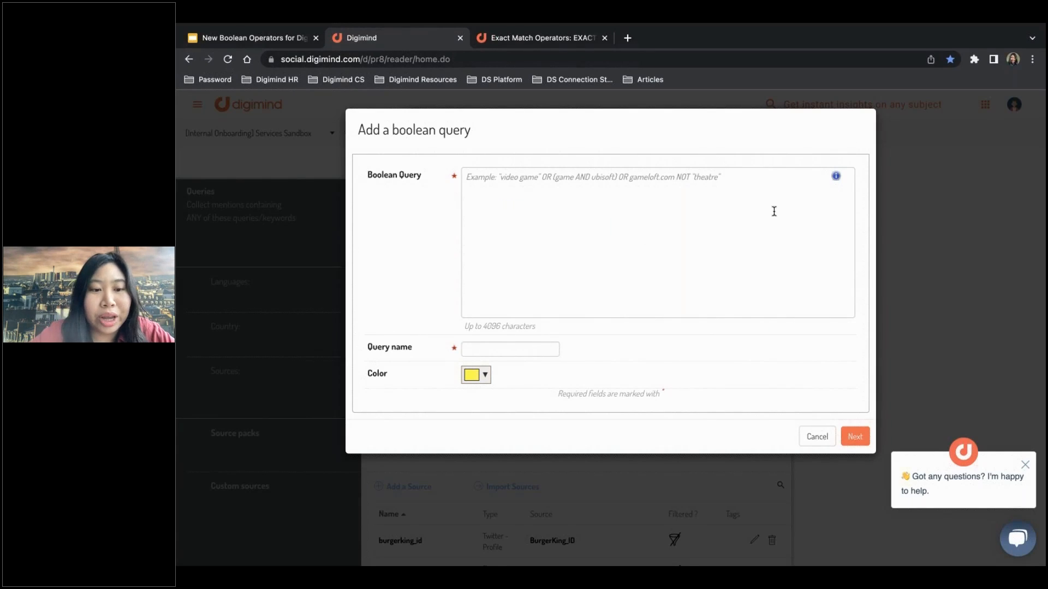
pyautogui.click(681, 218)
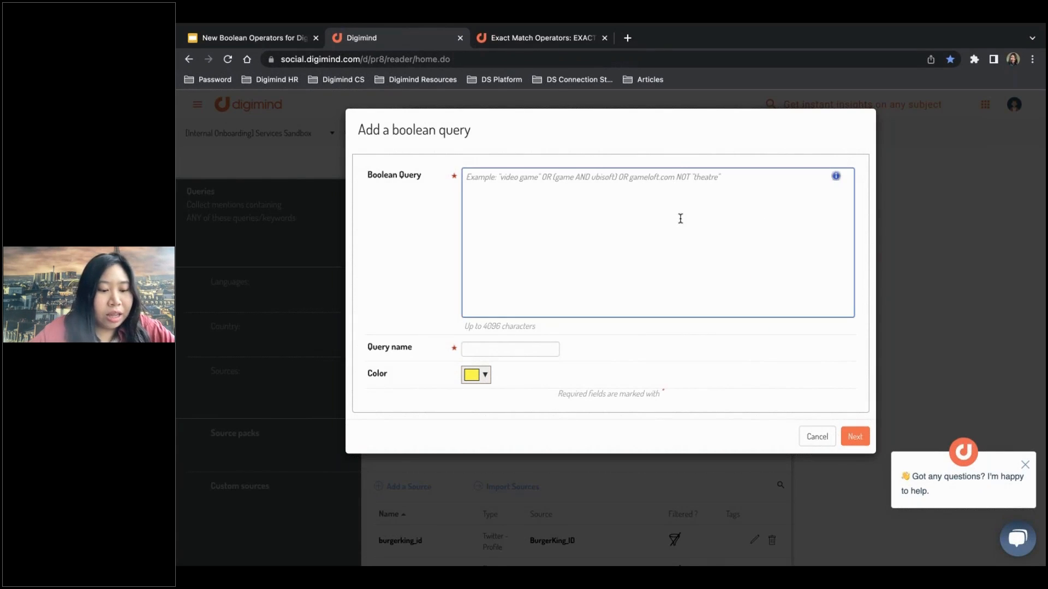
pyautogui.write('EXACT')
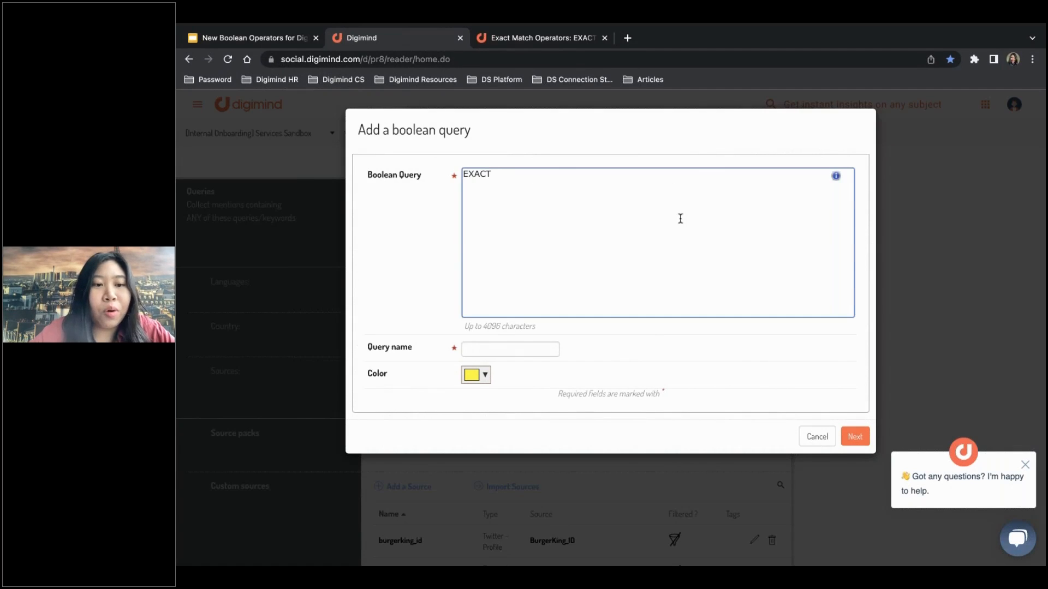
pyautogui.write(':')
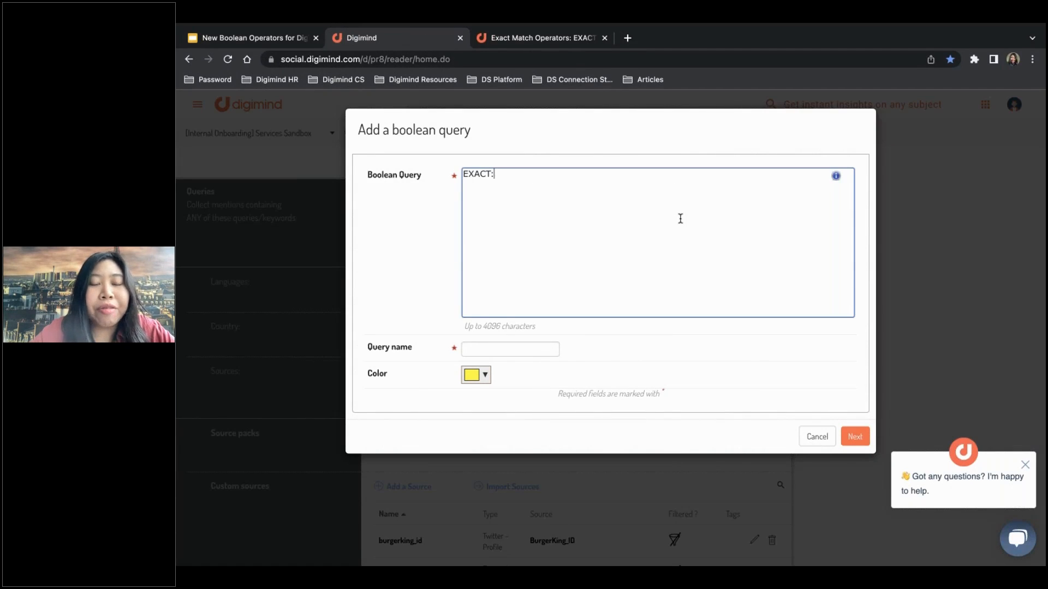
pyautogui.write('"')
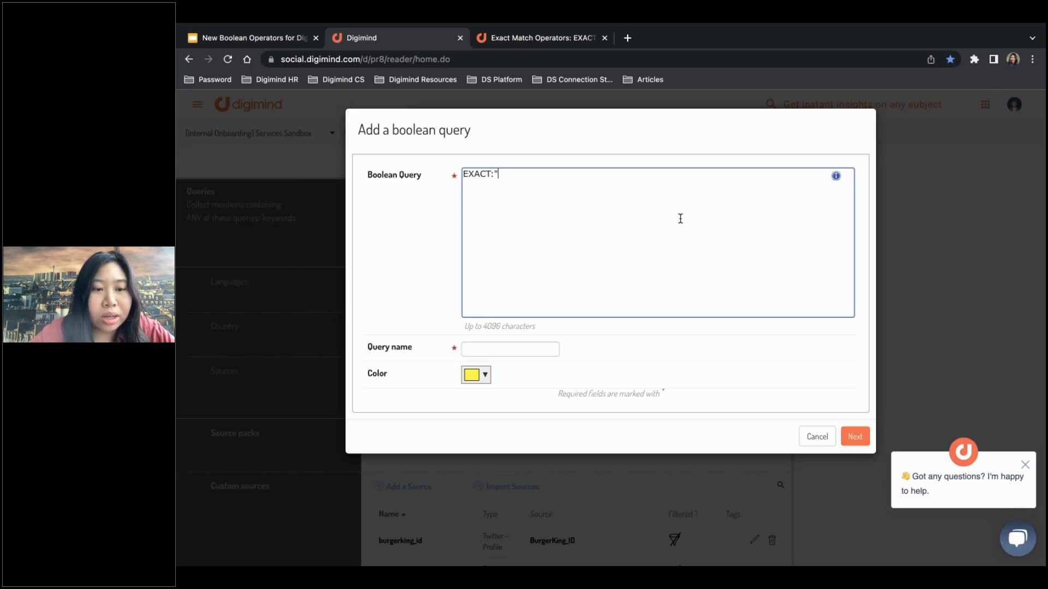
pyautogui.write('Nescafé')
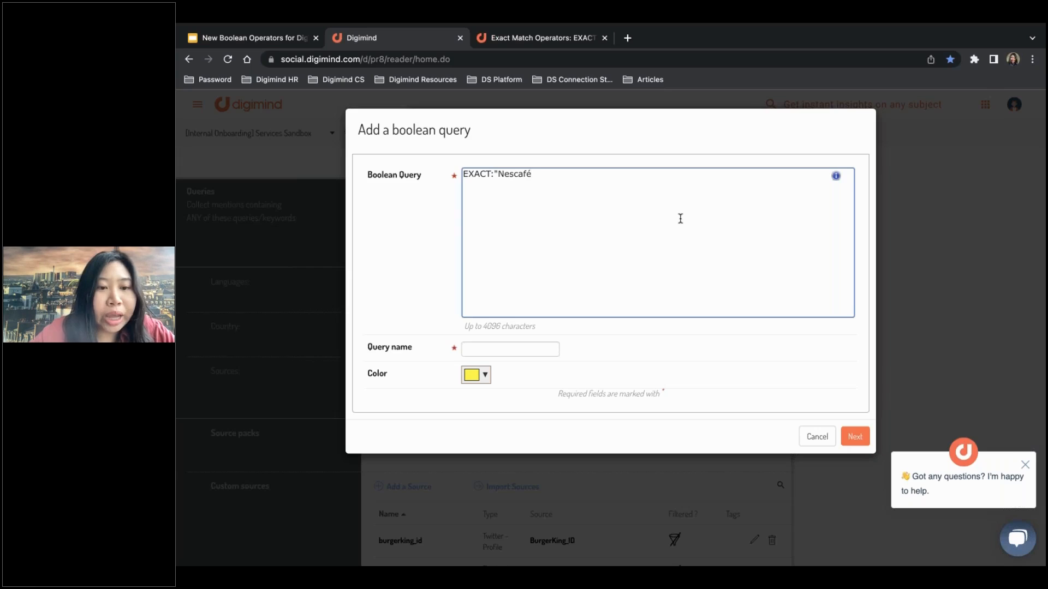
pyautogui.write('"')
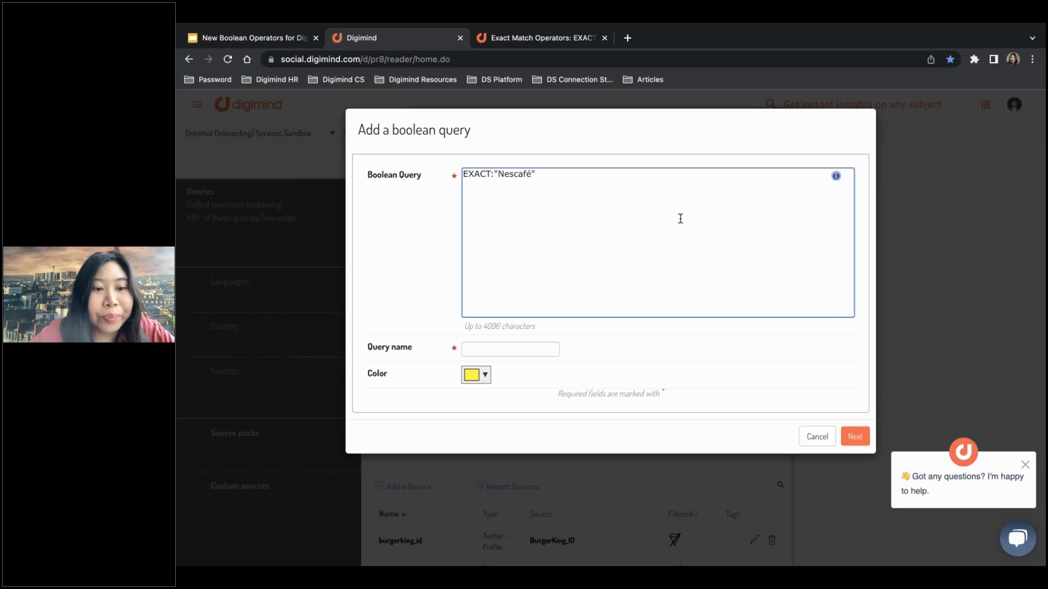
pyautogui.doubleClick(473, 175)
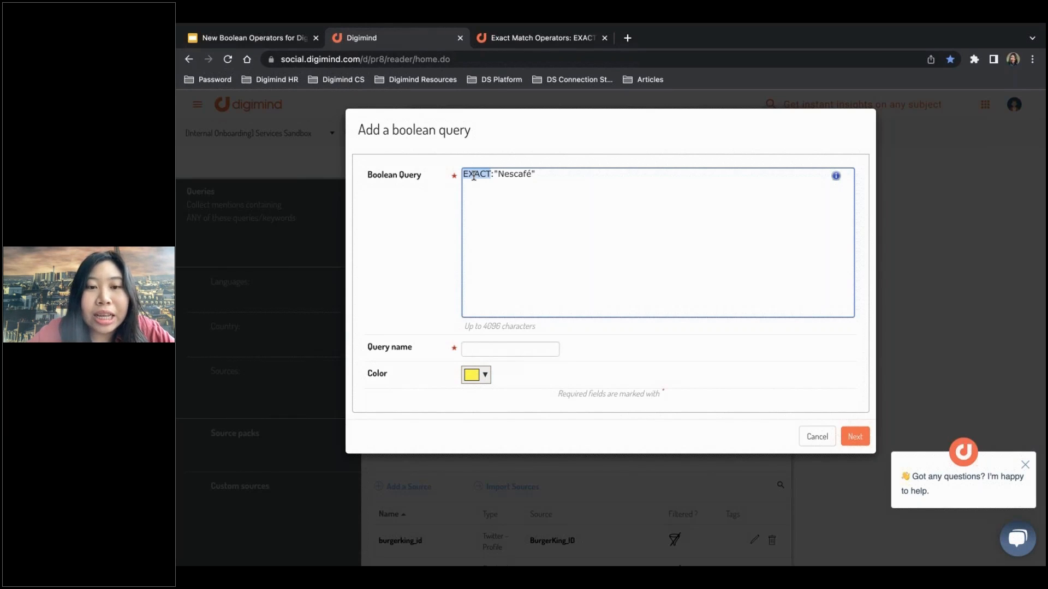
pyautogui.click(469, 175)
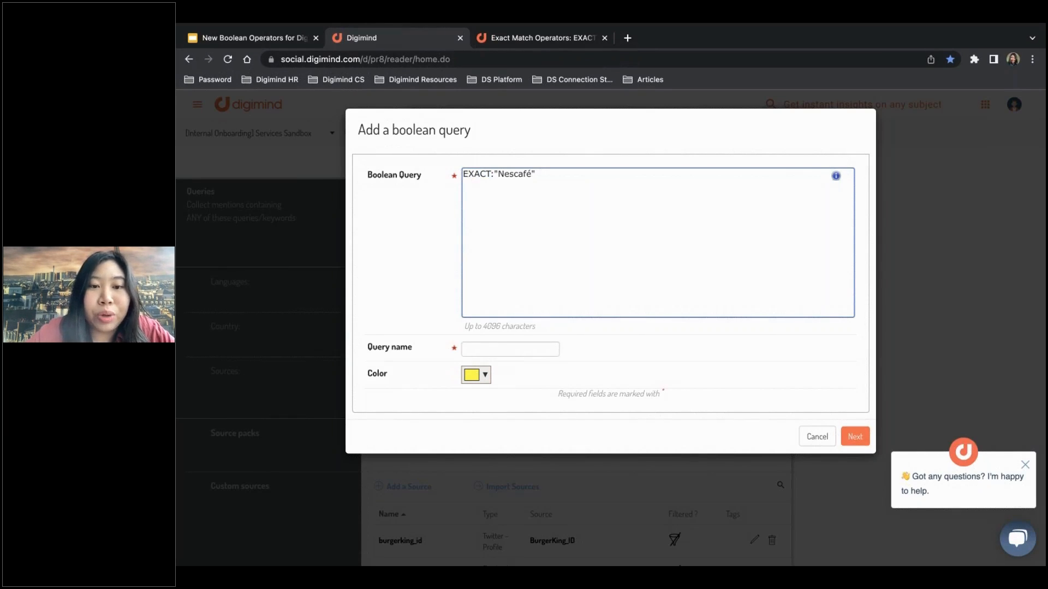
pyautogui.moveTo(462, 174); pyautogui.dragTo(542, 171)
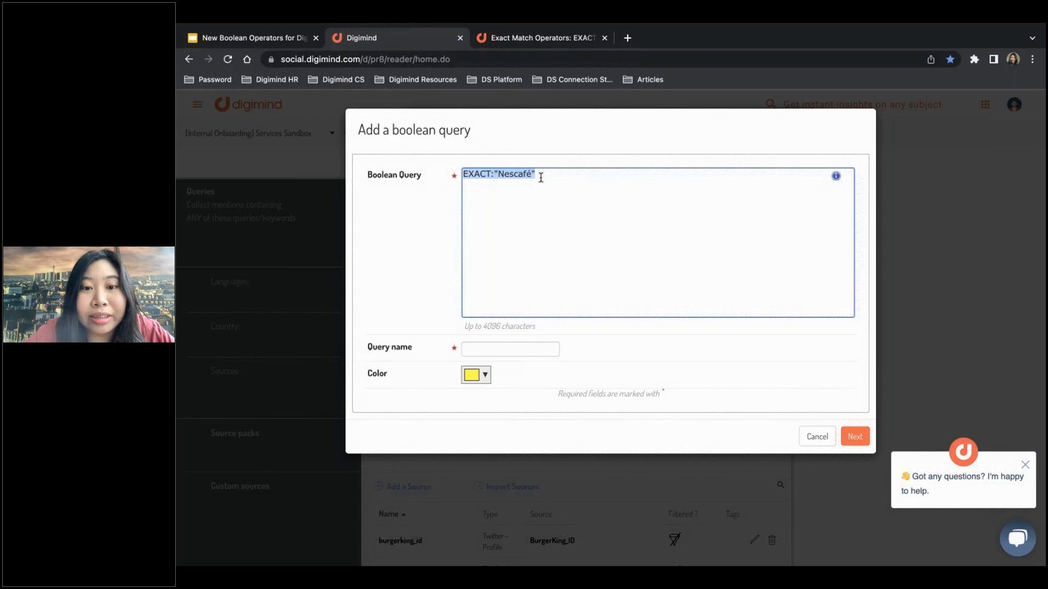
# Extend the boolean expression after EXACT:"Nescafé" with OR EXACTPLUS:"Nestlé".
pyautogui.click(541, 173)
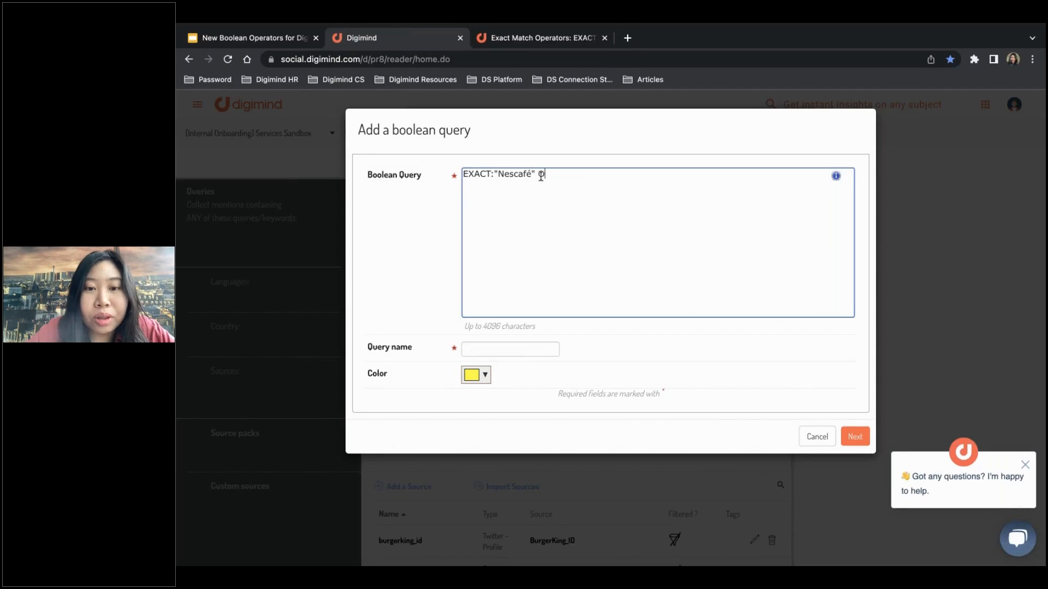
pyautogui.write('OR')
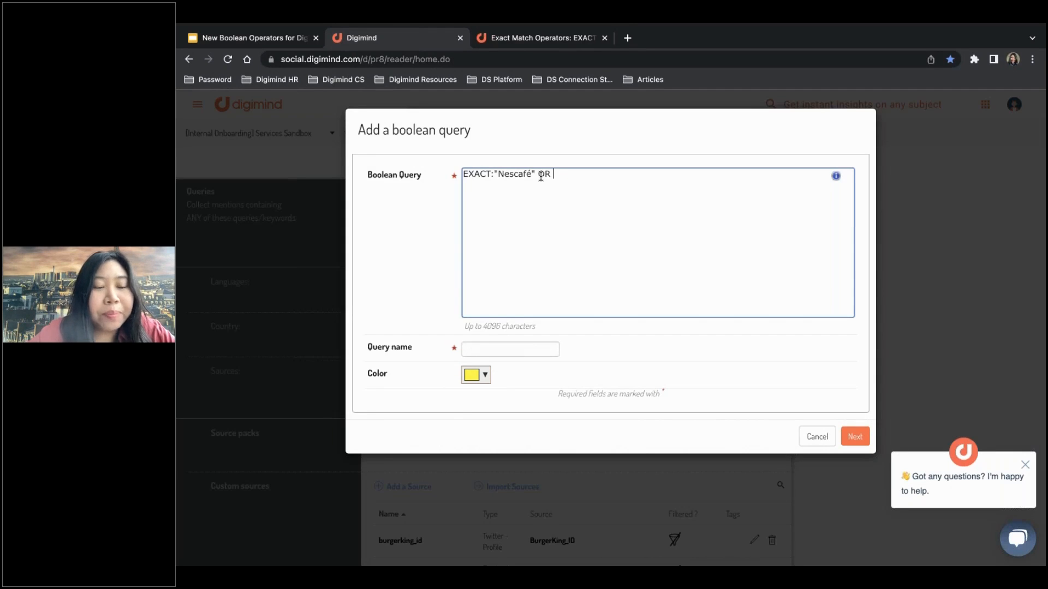
pyautogui.write(' EX')
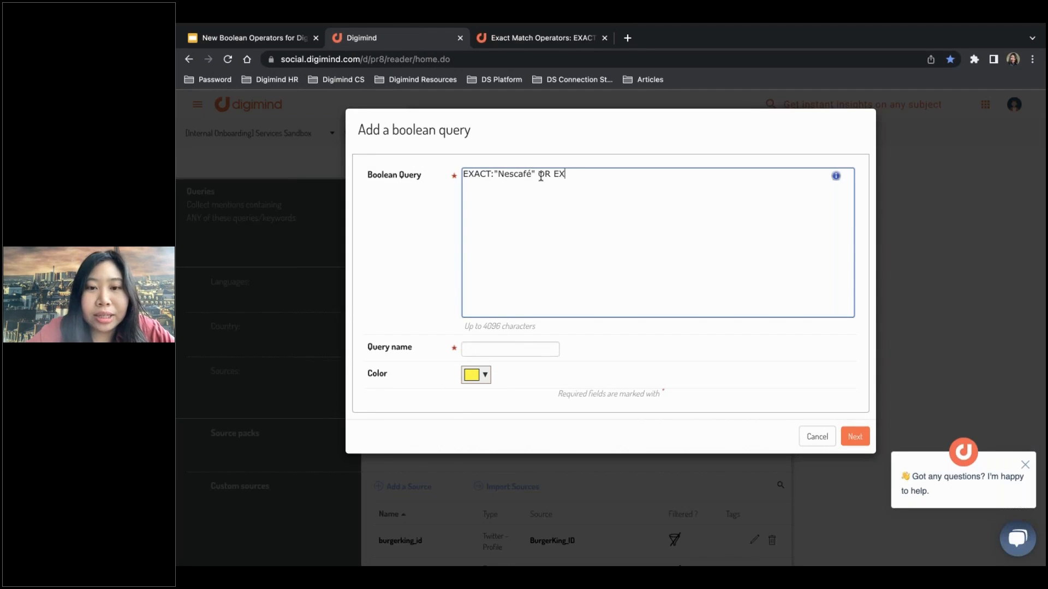
pyautogui.write('ACTPLUS')
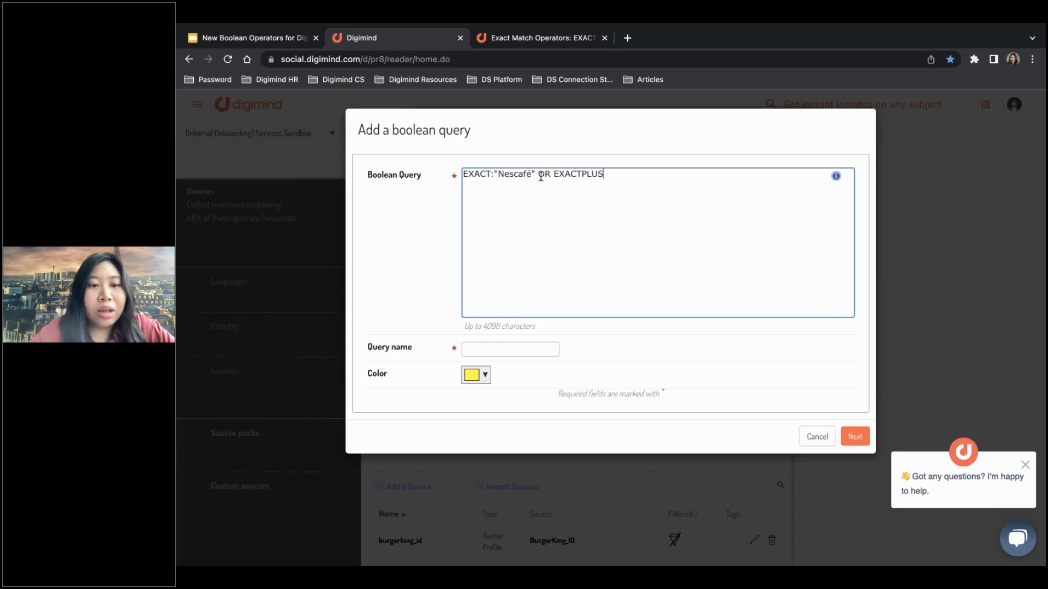
pyautogui.write(':')
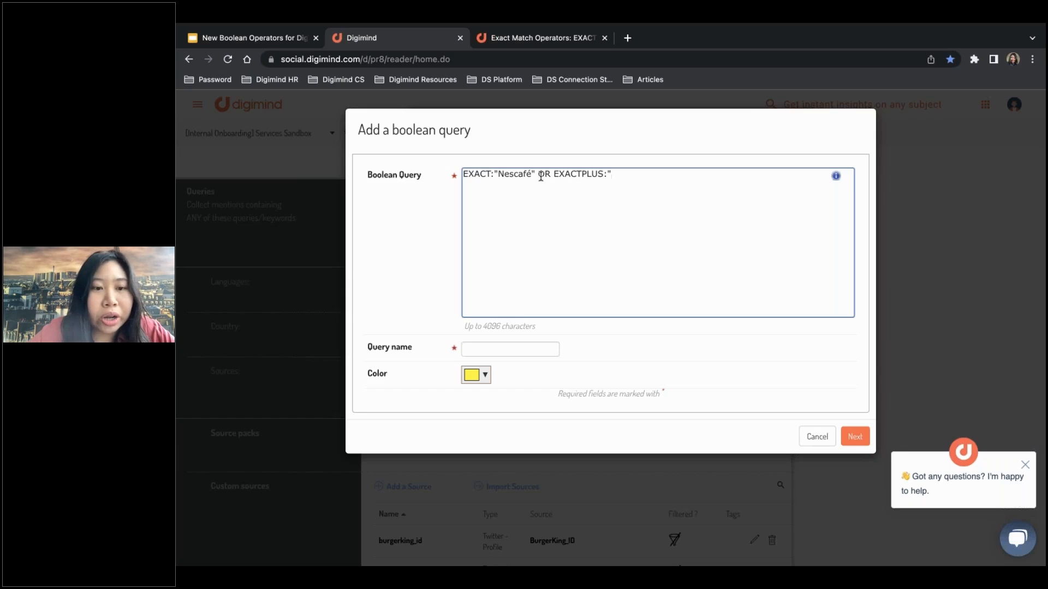
pyautogui.write('"')
pyautogui.write('Nescafé')
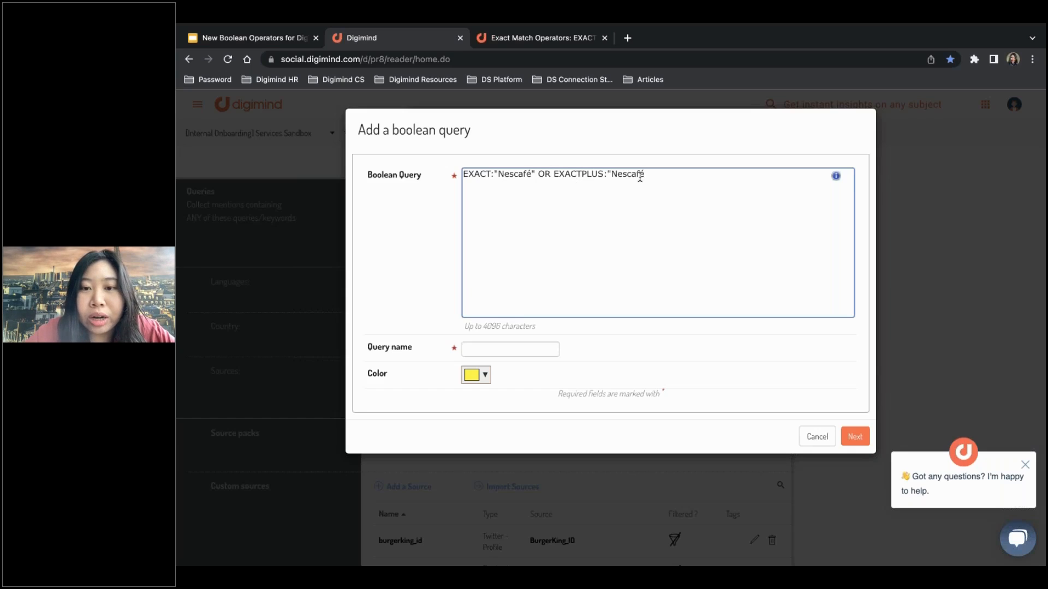
pyautogui.press('BackSpace')
pyautogui.press('BackSpace')
pyautogui.press('BackSpace')
pyautogui.press('BackSpace')
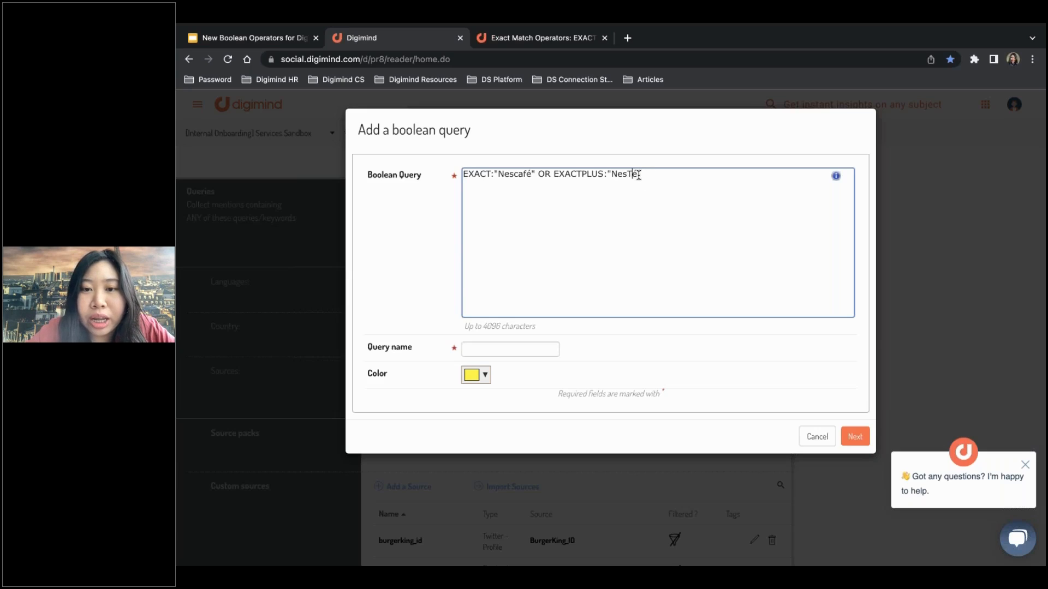
pyautogui.write('tle')
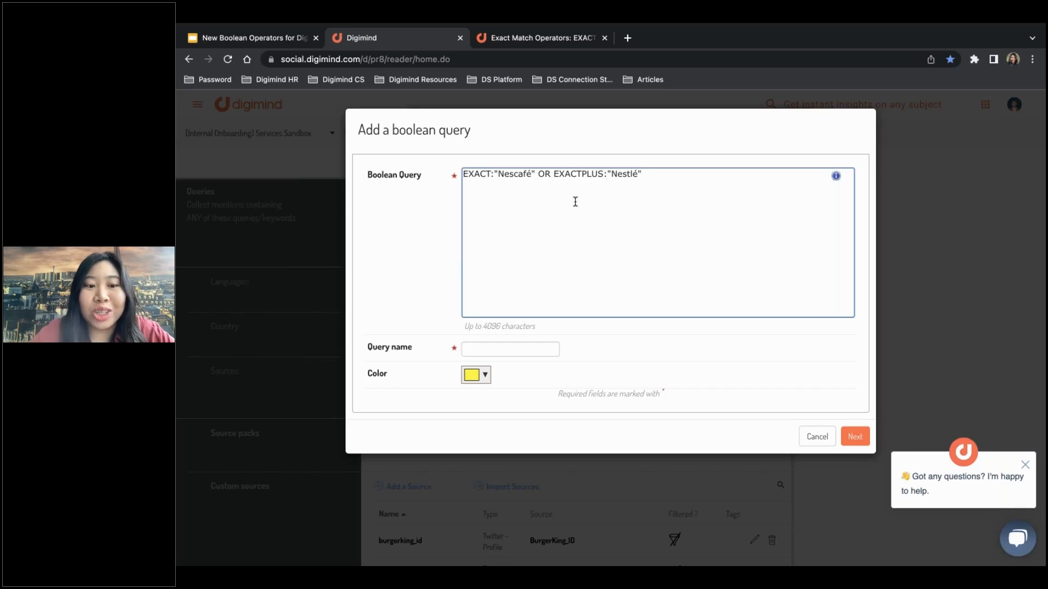
# Consult the help information for the boolean query field and check the complete expression.
pyautogui.click(837, 181)
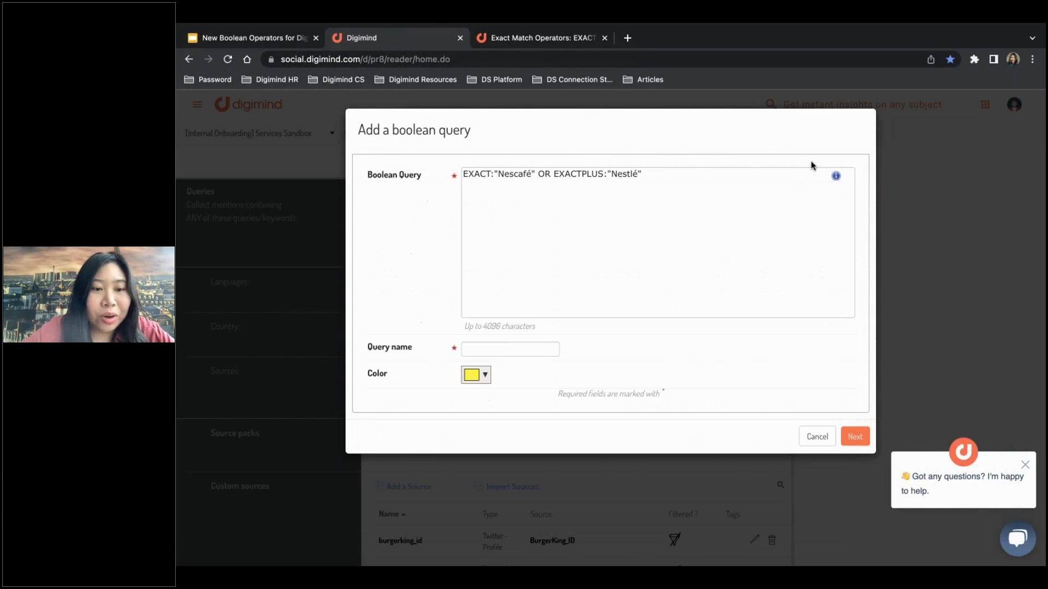
pyautogui.click(673, 174)
pyautogui.moveTo(673, 174); pyautogui.dragTo(462, 175)
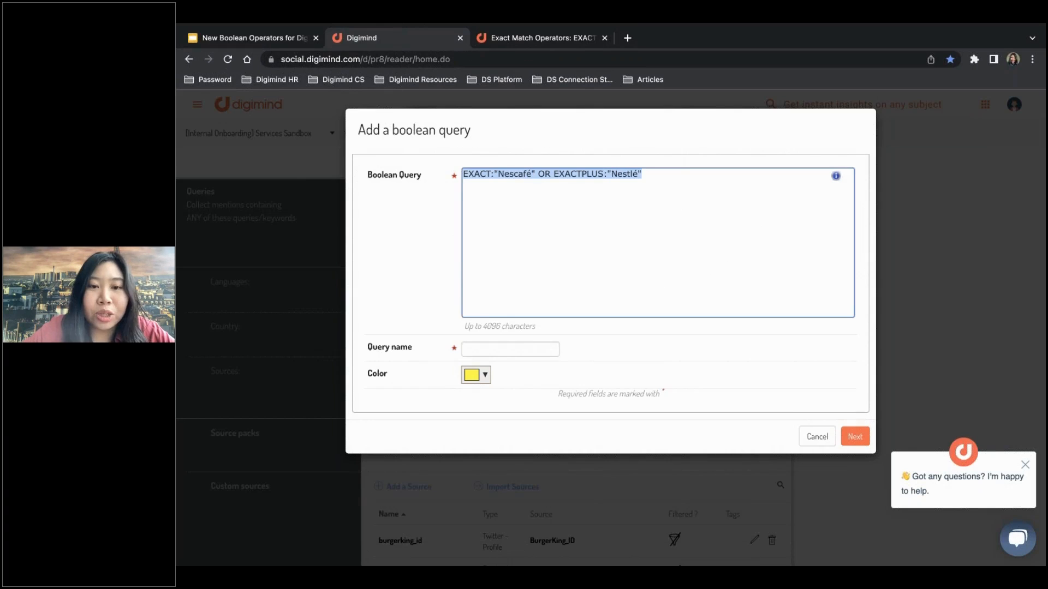
# Name the boolean query Nescafé and generate a preview of its results.
pyautogui.click(502, 351)
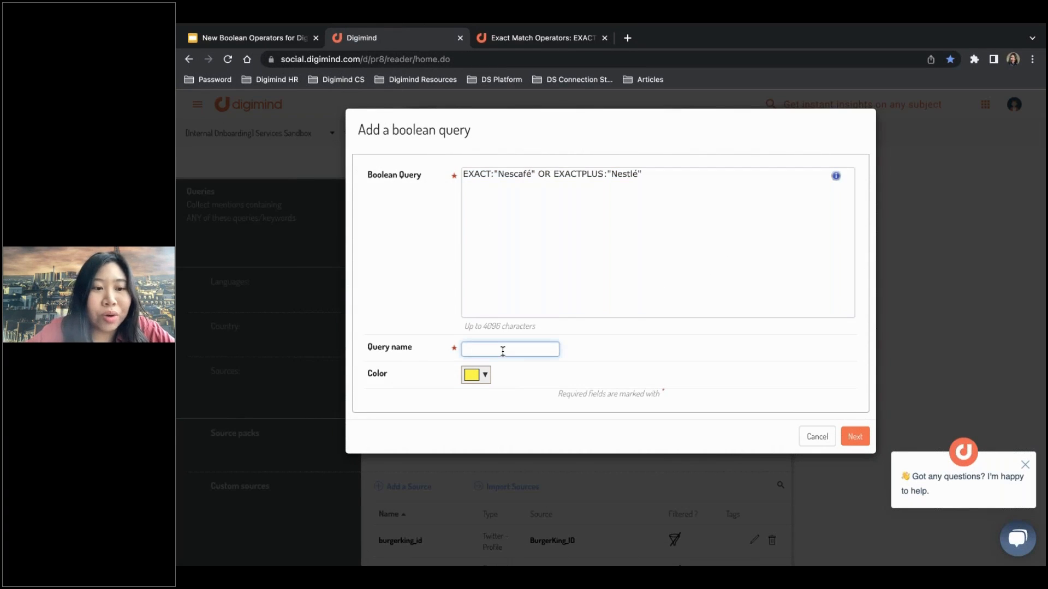
pyautogui.write('Nescafé')
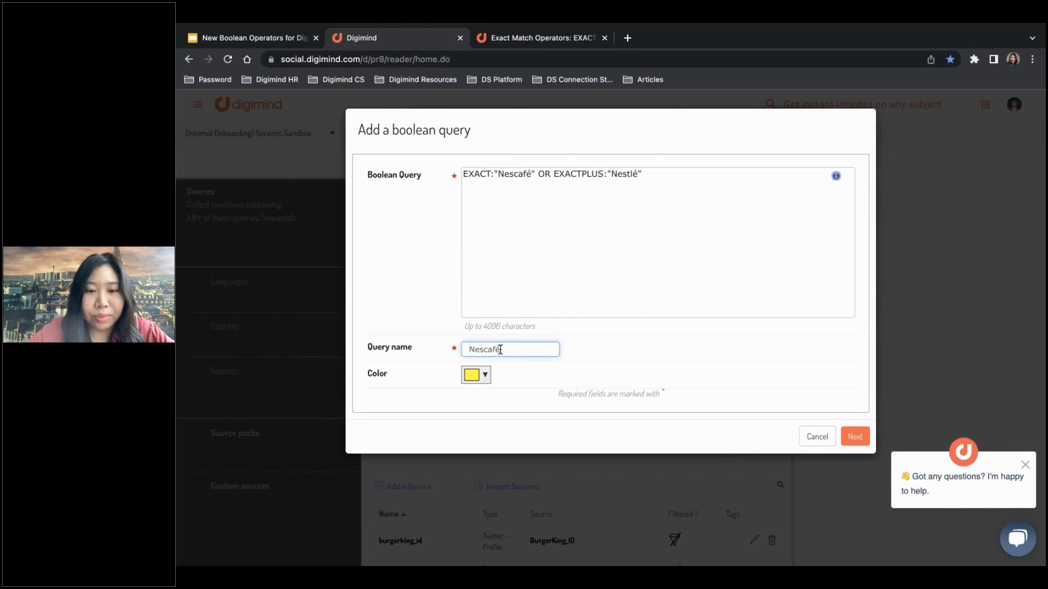
pyautogui.click(749, 382)
pyautogui.click(855, 439)
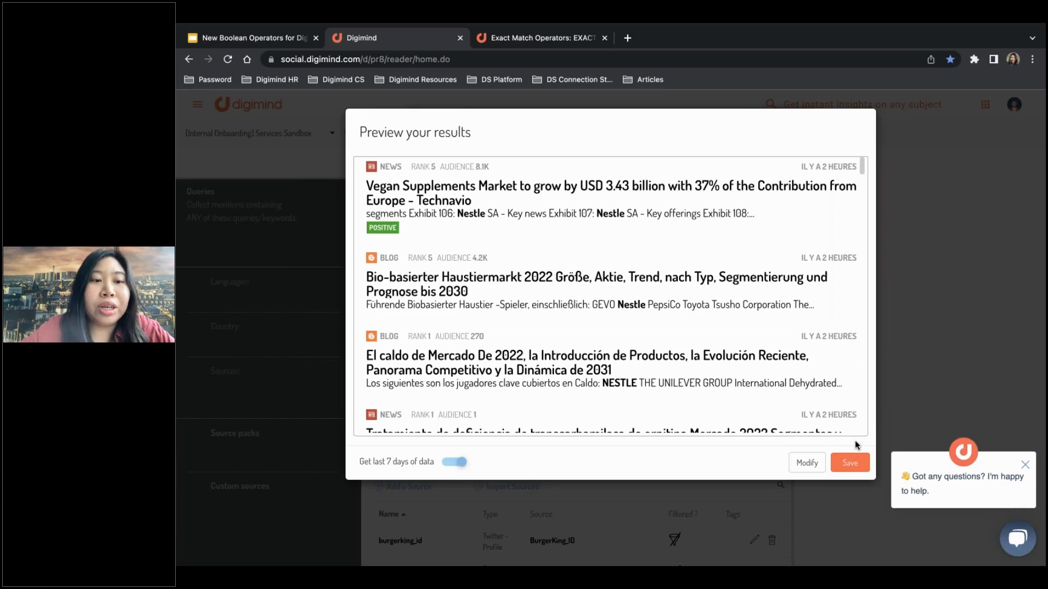
# Review the previewed mentions, turn off retrieval of the last 7 days of data, and return to modifying the query.
pyautogui.scroll(-1, 610, 295)
pyautogui.scroll(1, 611, 295)
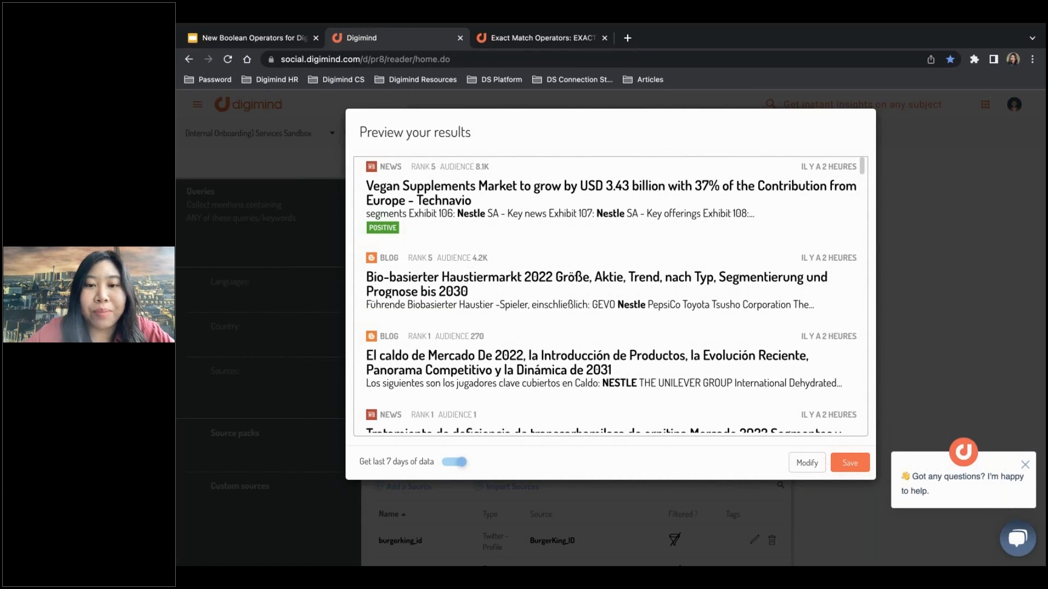
pyautogui.scroll(-5, 610, 327)
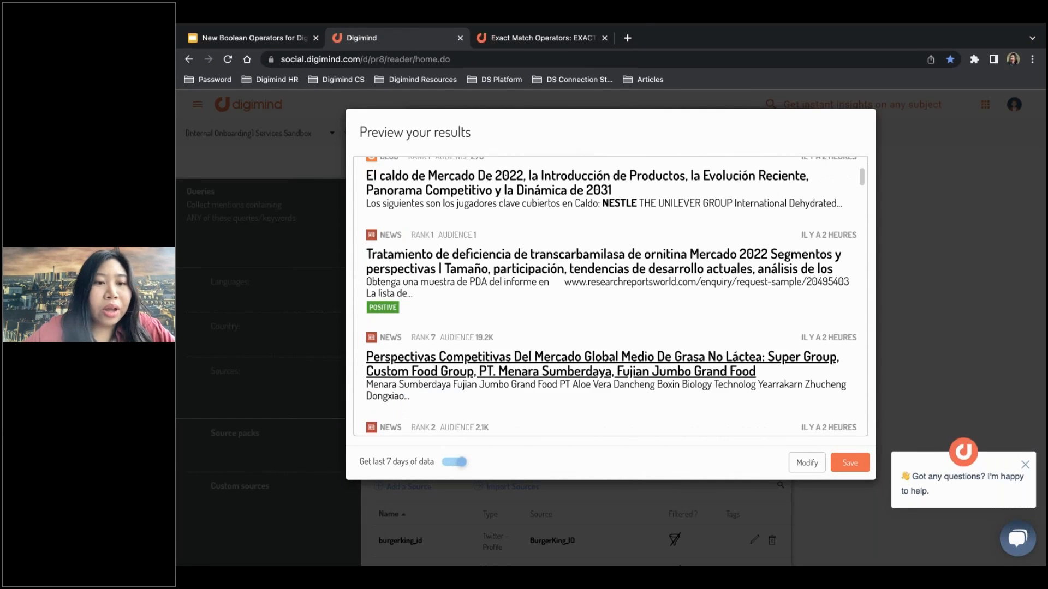
pyautogui.click(459, 463)
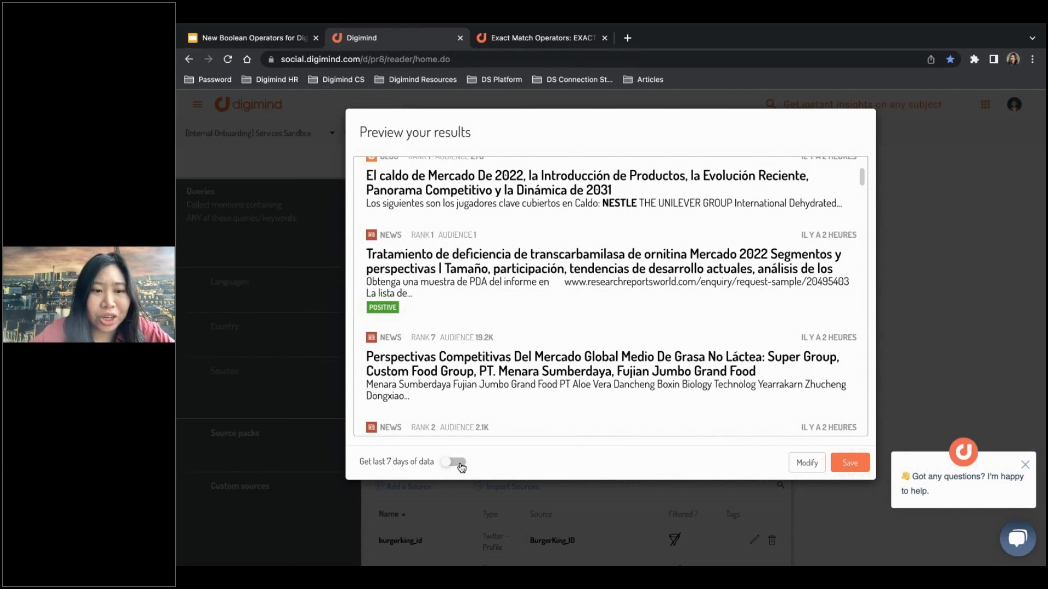
pyautogui.click(814, 463)
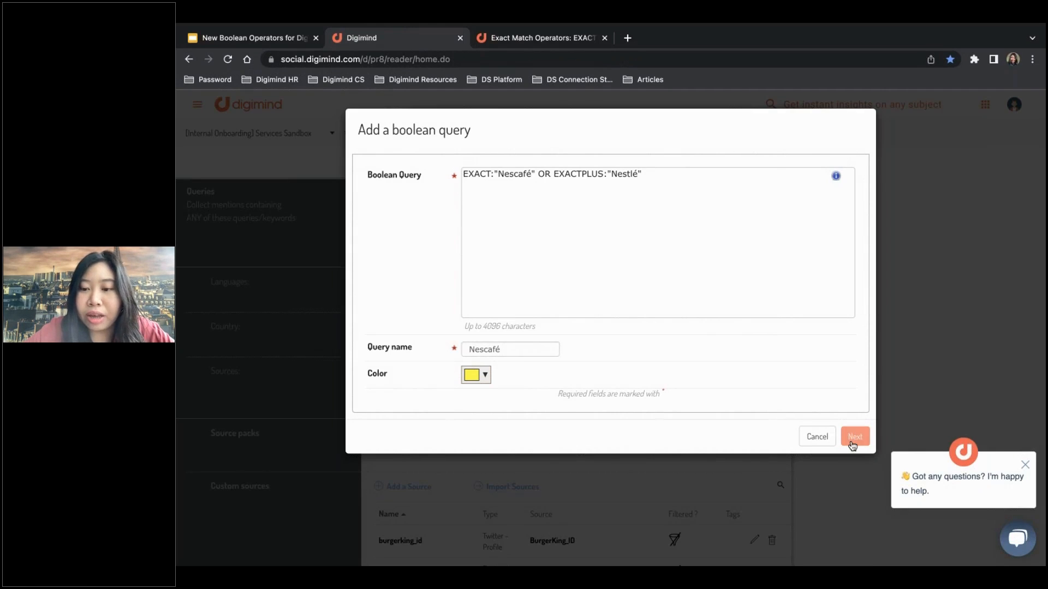
# Preview the Nescafé boolean query once more, discard it without saving, and close the EXACT(PLUS) Boolean Operators query list.
pyautogui.click(853, 440)
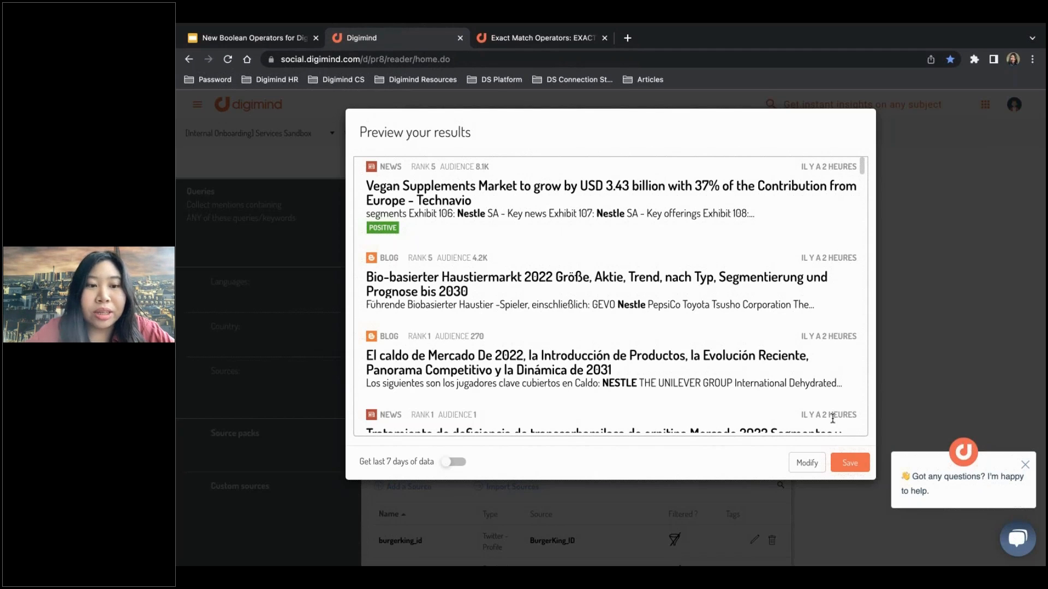
pyautogui.click(808, 464)
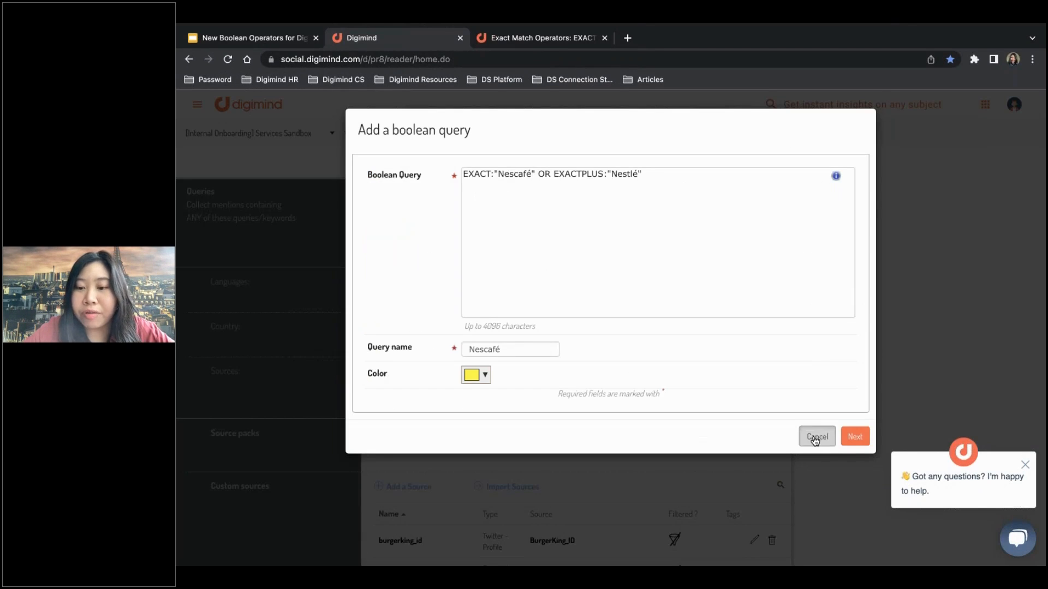
pyautogui.click(815, 440)
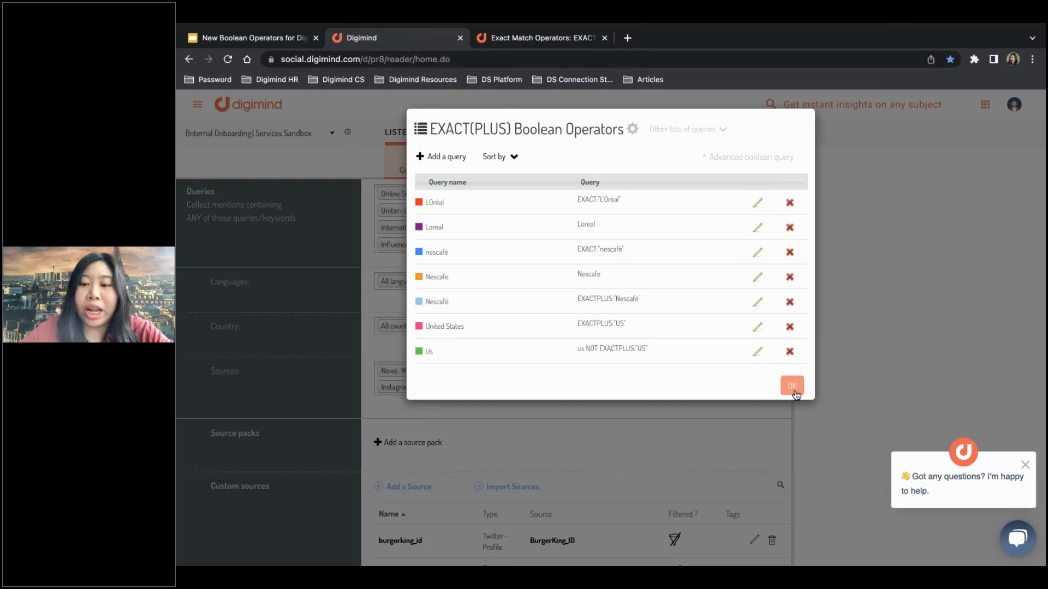
pyautogui.click(792, 385)
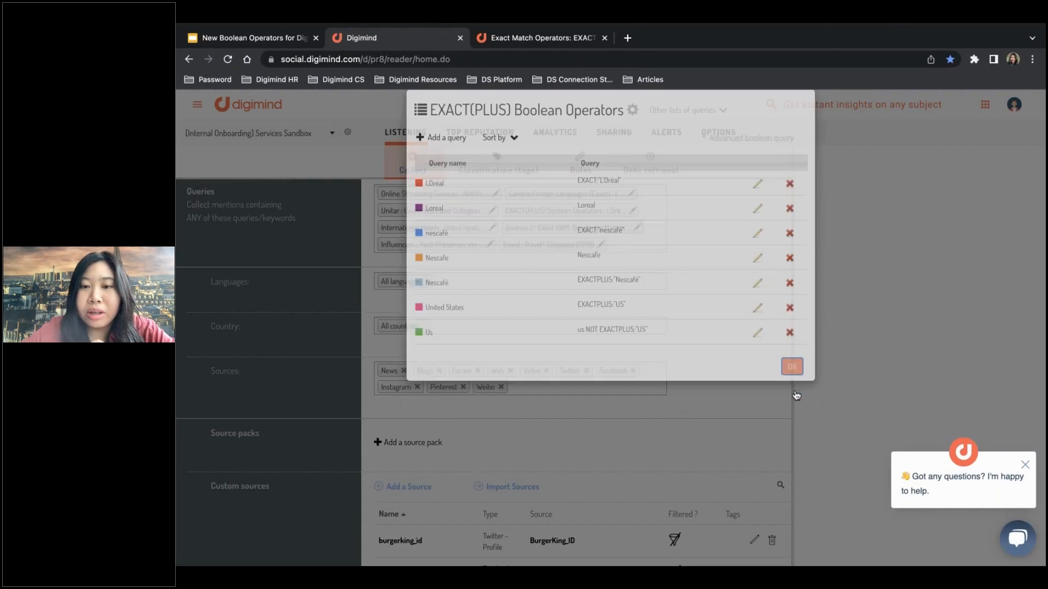
pyautogui.scroll(-3, 785, 455)
pyautogui.scroll(-10, 786, 523)
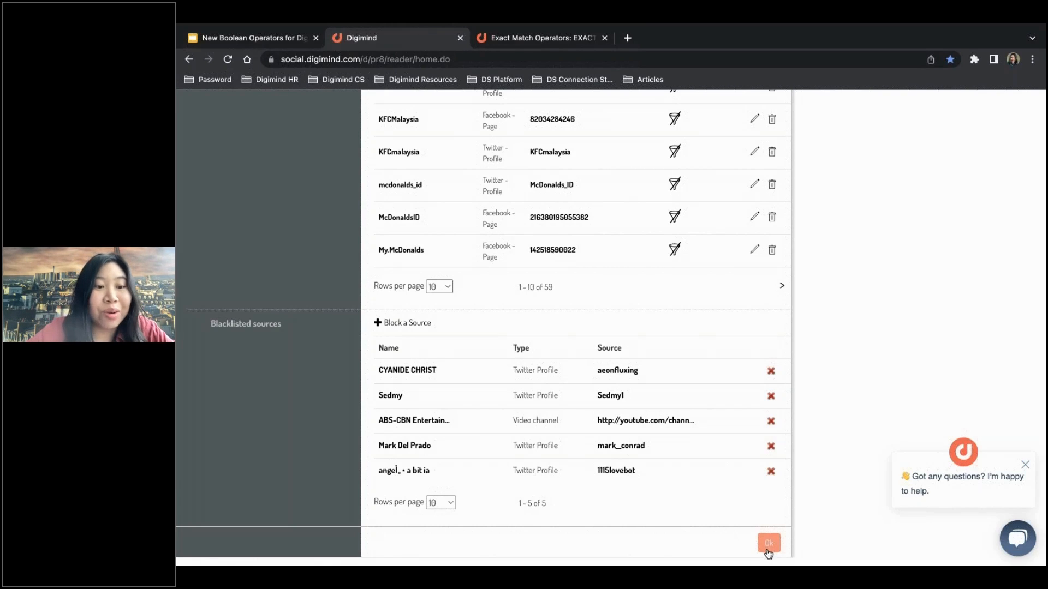
pyautogui.scroll(15, 397, 471)
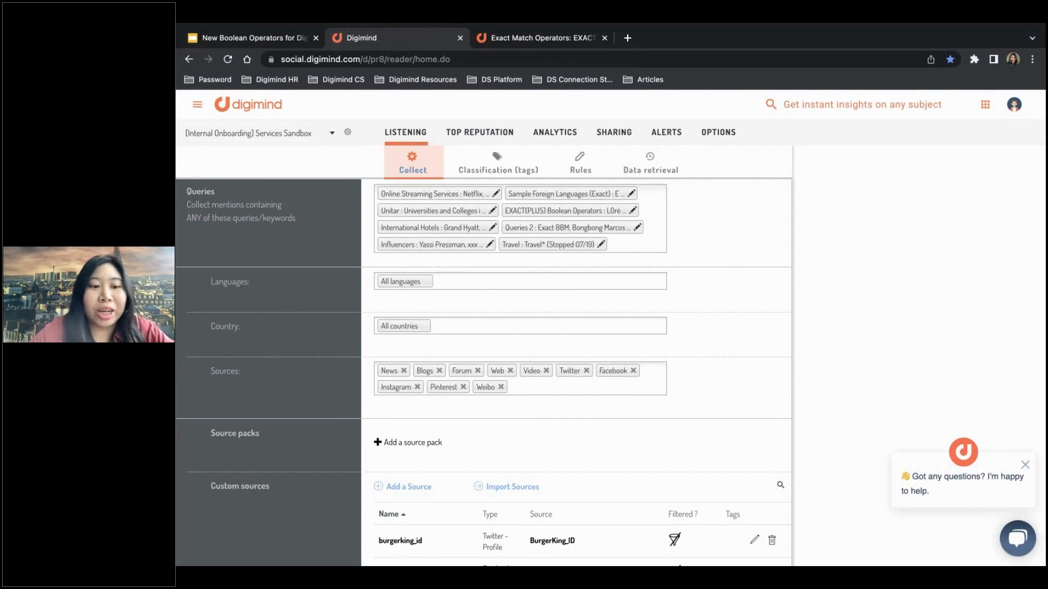
# Reopen the EXACT(PLUS) Boolean Operators query list, compare the expressions of its three Nescafé queries, and close it.
pyautogui.click(634, 211)
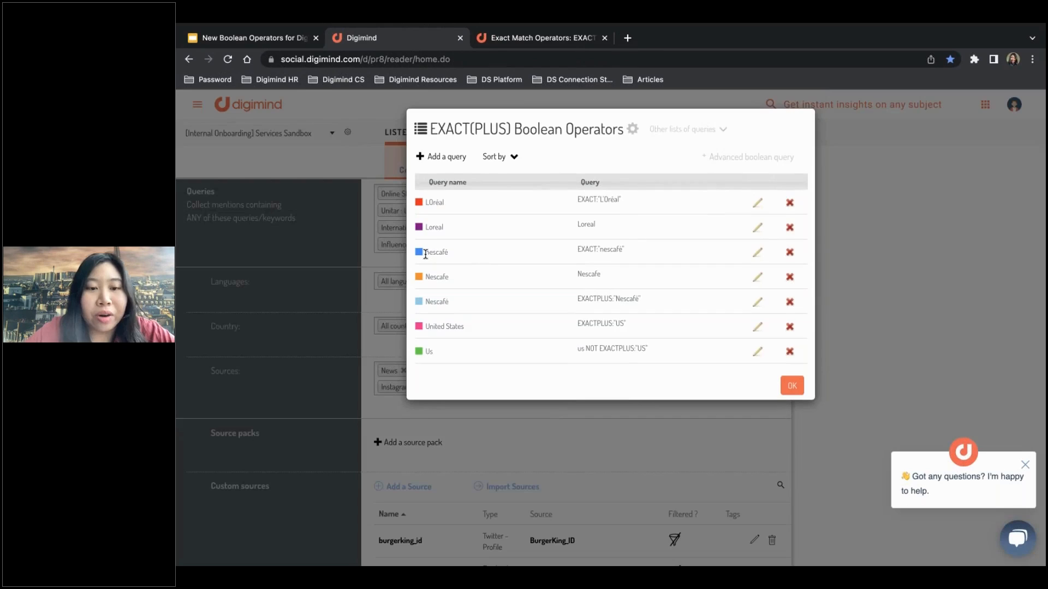
pyautogui.moveTo(425, 254); pyautogui.dragTo(640, 312)
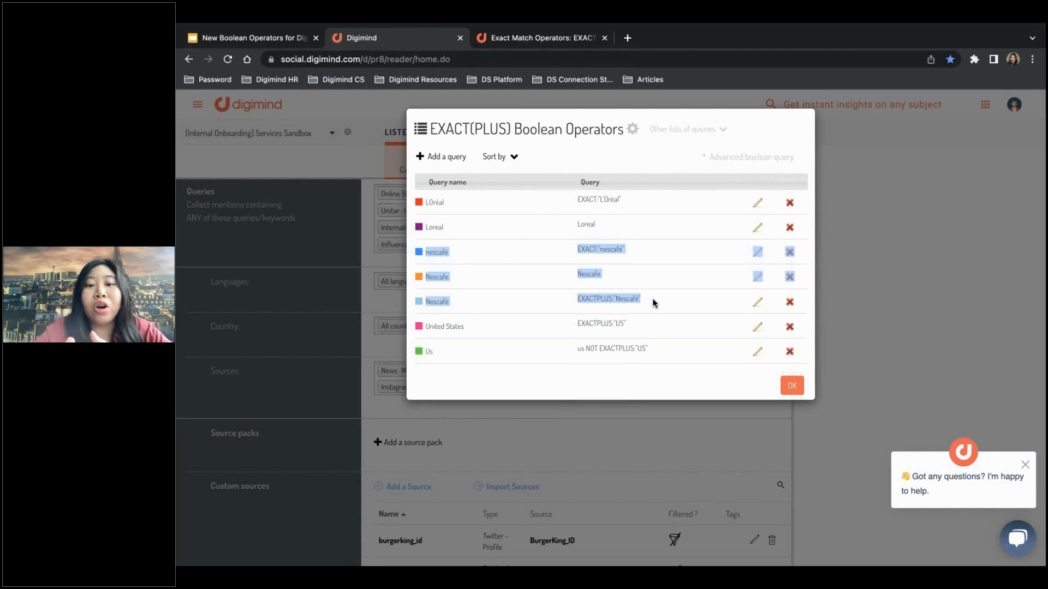
pyautogui.doubleClick(594, 276)
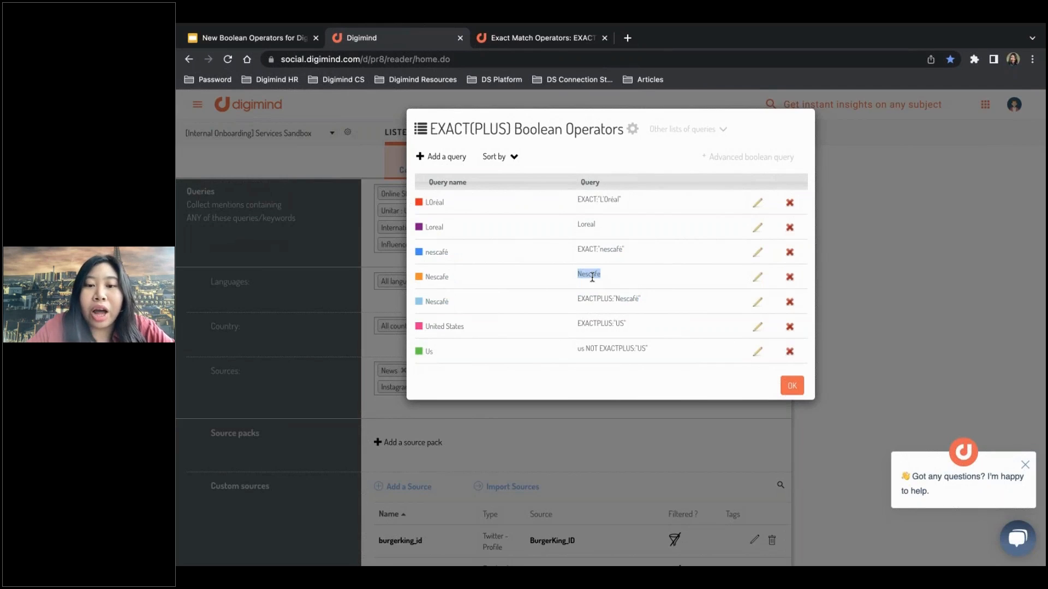
pyautogui.tripleClick(594, 252)
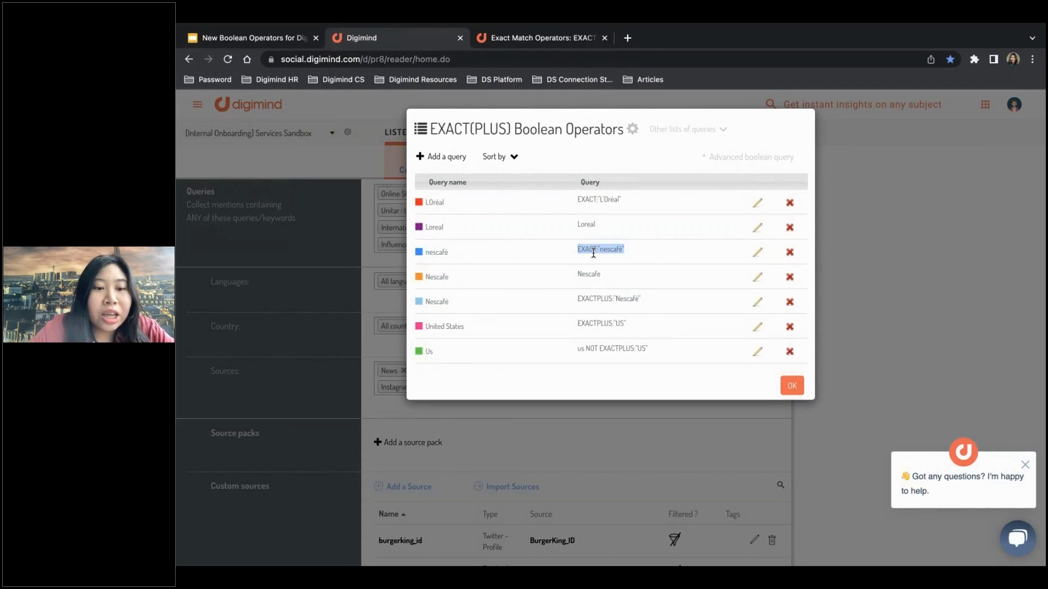
pyautogui.tripleClick(600, 297)
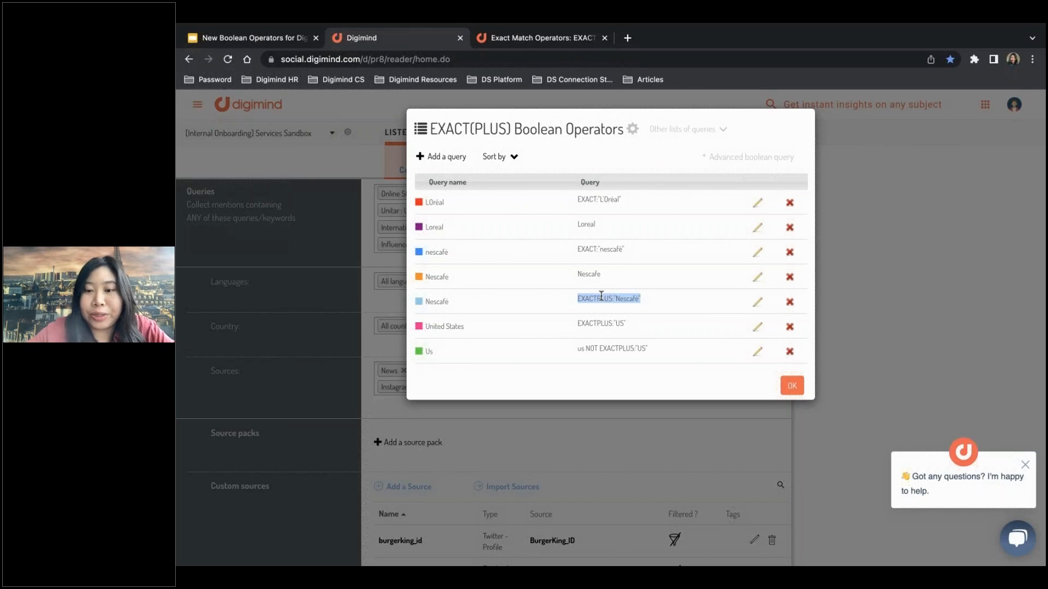
pyautogui.click(792, 386)
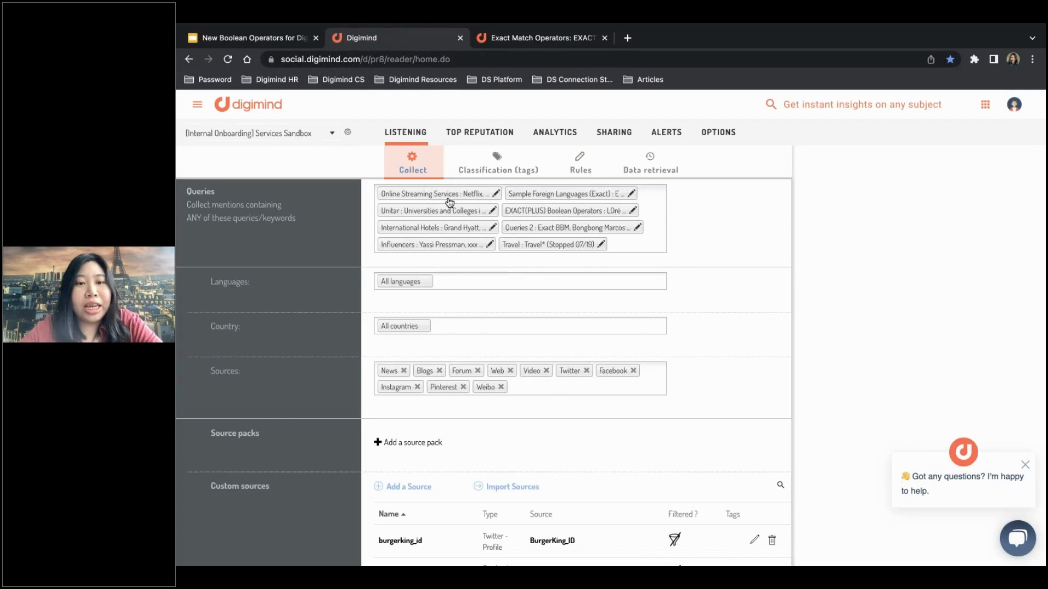
# Return to the topic's home page and show the Listening mentions filtered by the unaccented Nescafe query.
pyautogui.click(197, 104)
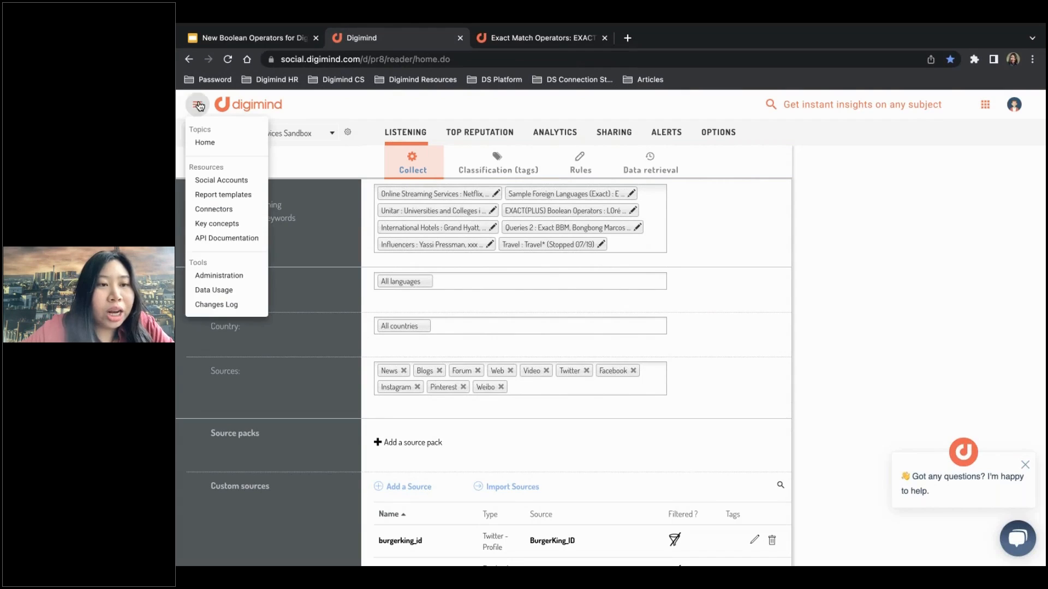
pyautogui.click(206, 143)
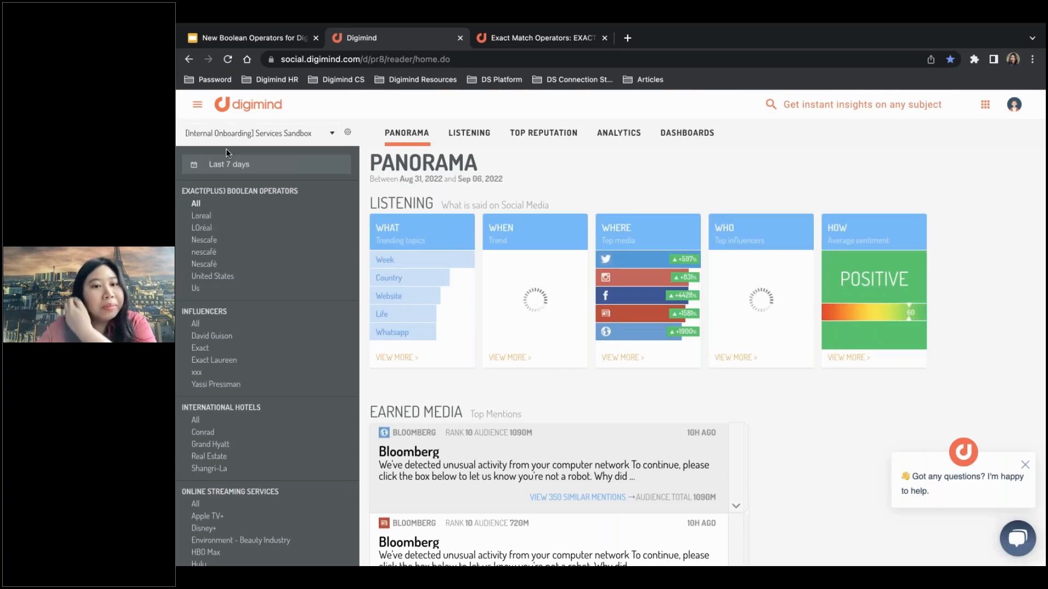
pyautogui.click(478, 133)
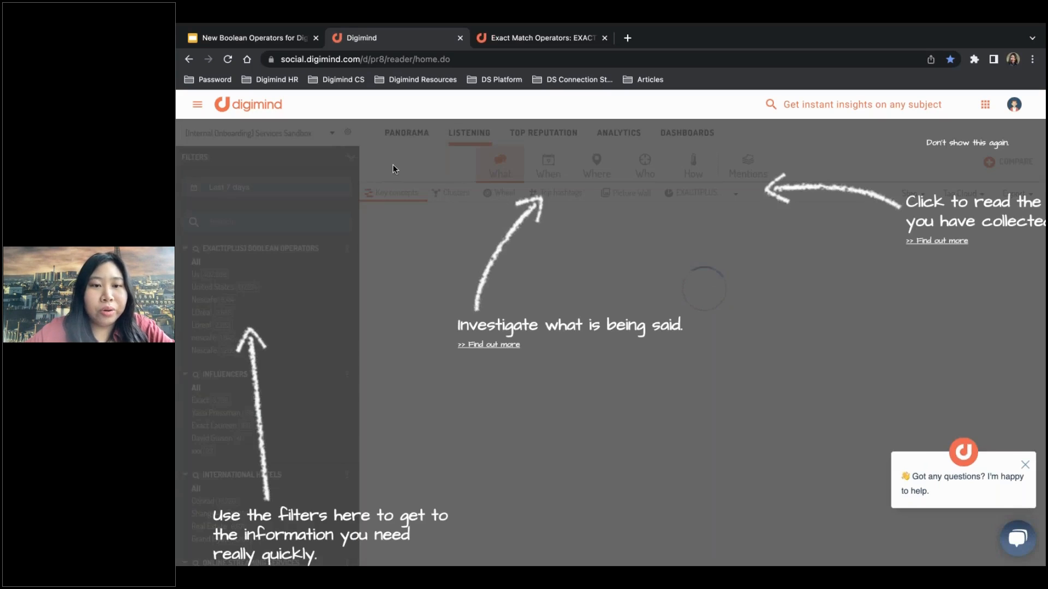
pyautogui.click(394, 167)
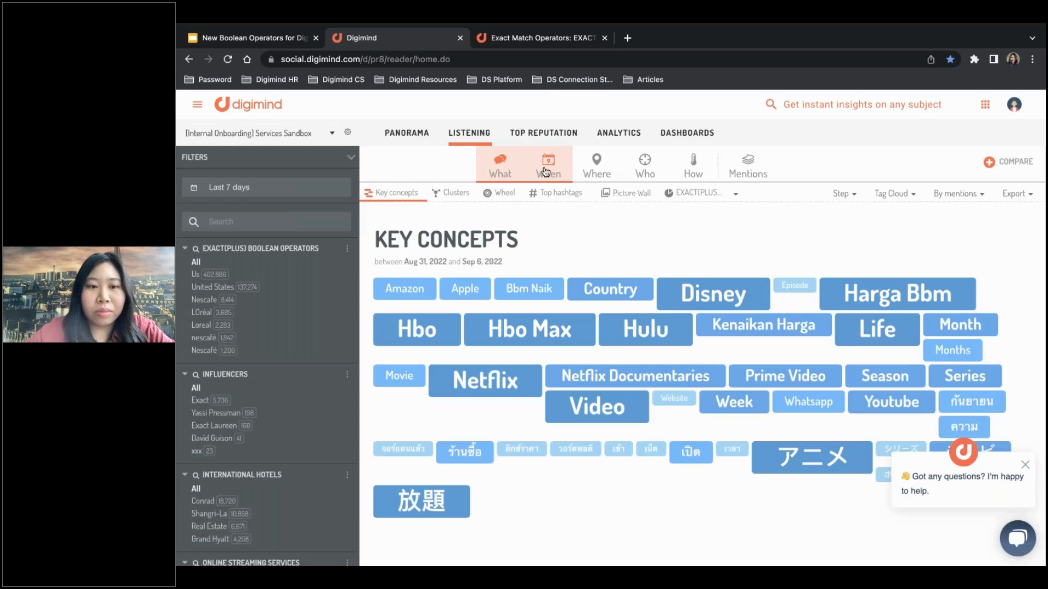
pyautogui.click(207, 301)
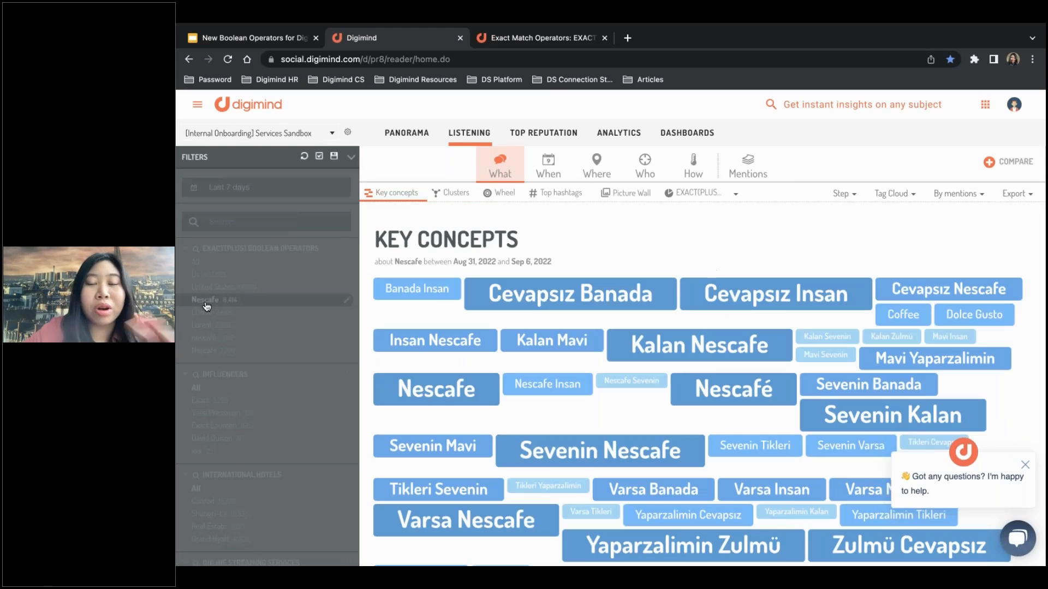
pyautogui.click(734, 169)
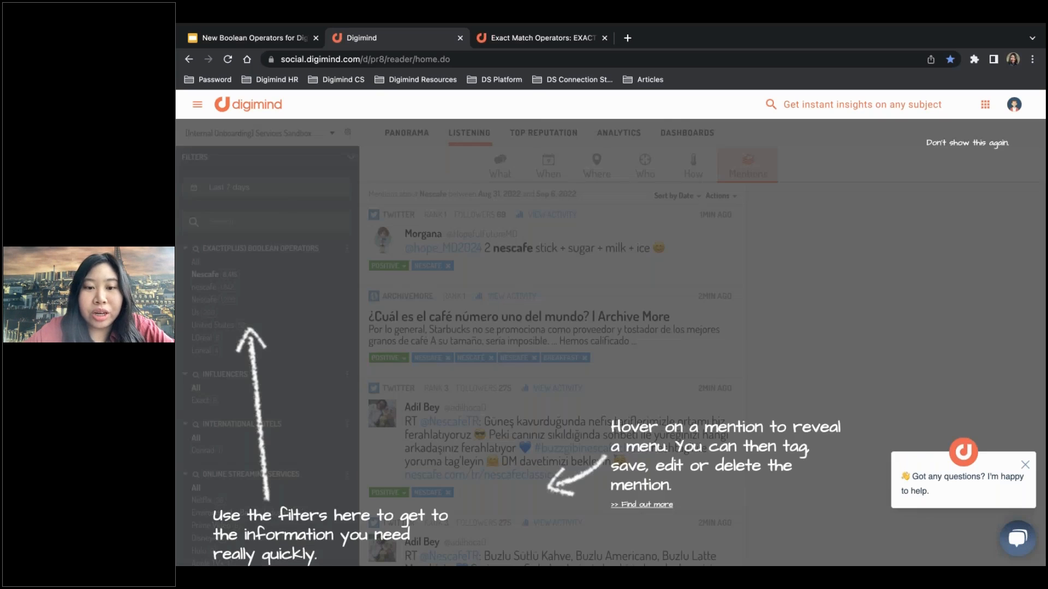
pyautogui.click(571, 228)
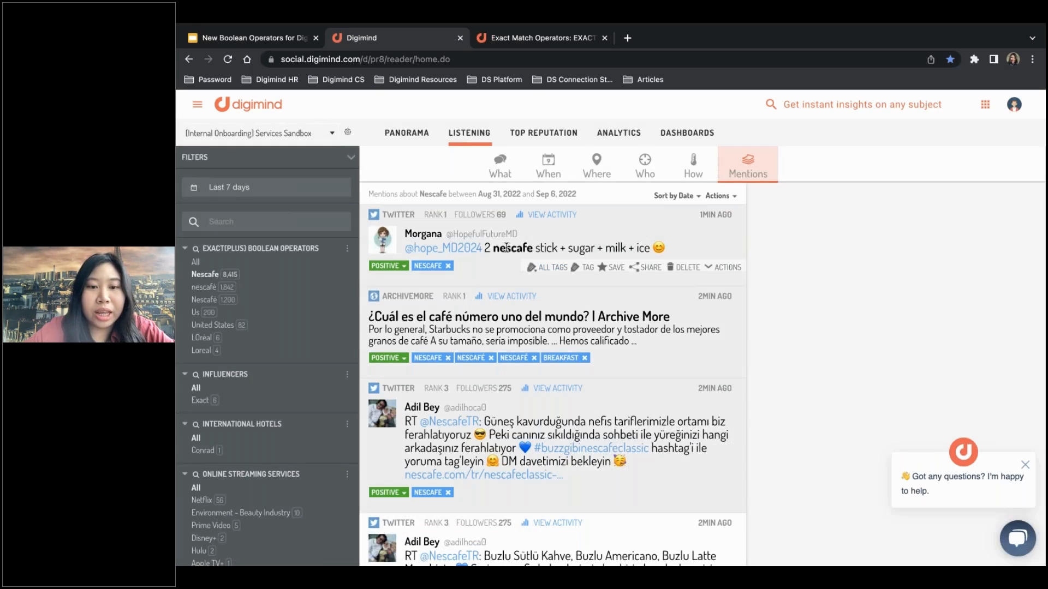
# Highlight nescafe throughout the page and examine which accented, unaccented and capitalised spellings the Nescafe mentions contain.
pyautogui.doubleClick(506, 247)
pyautogui.scroll(-1, 507, 247)
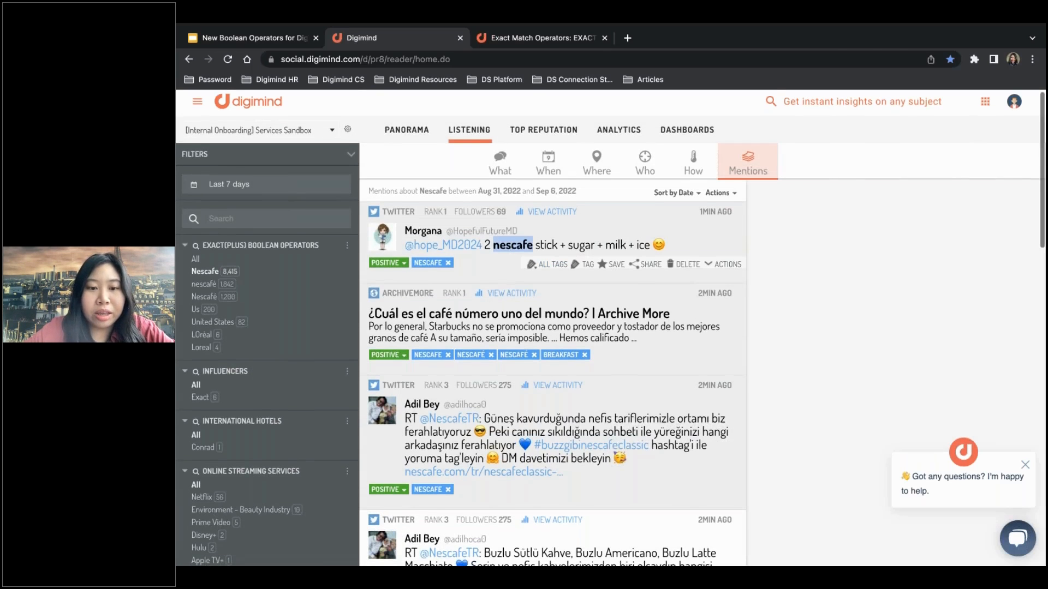
pyautogui.scroll(-3, 506, 247)
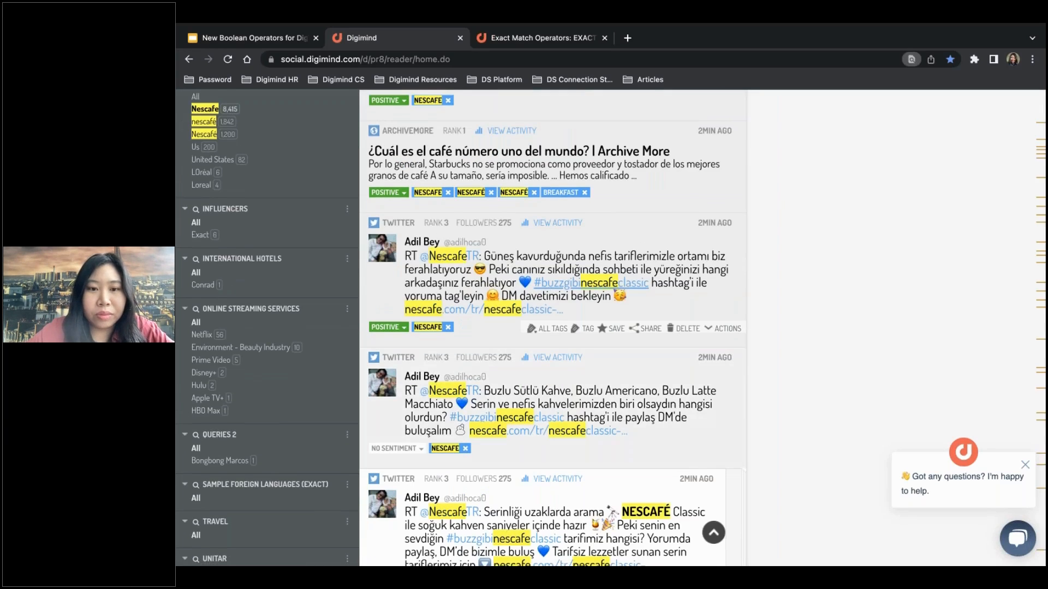
pyautogui.scroll(3, 551, 327)
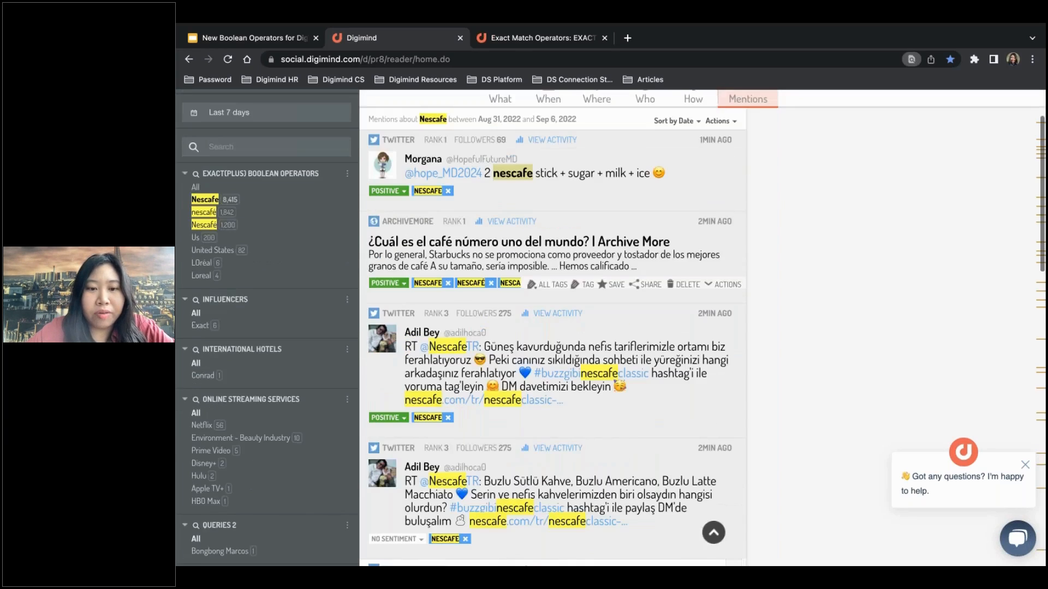
pyautogui.scroll(1, 551, 328)
pyautogui.scroll(-3, 552, 327)
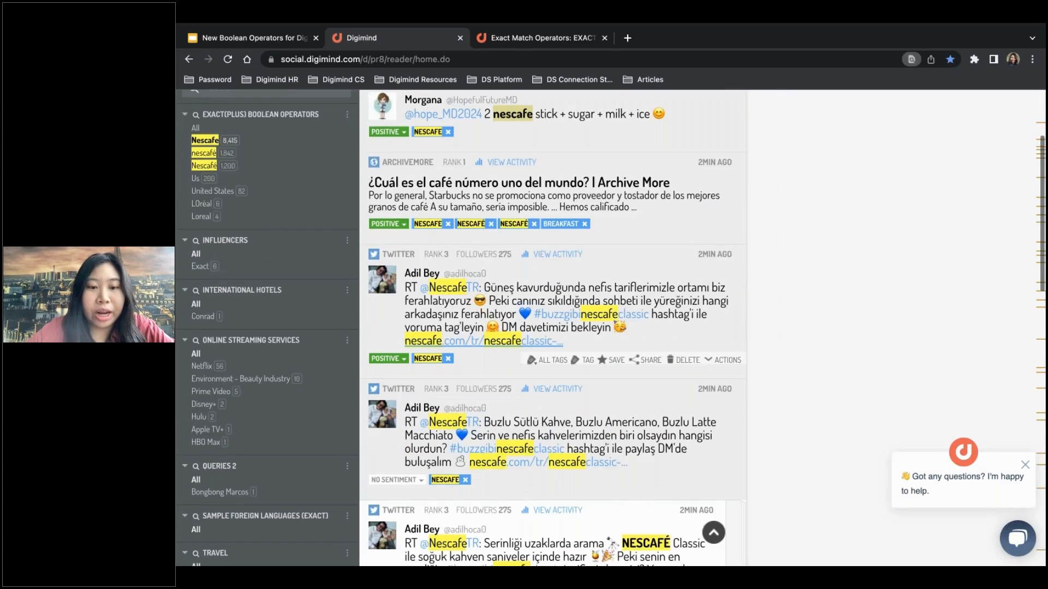
pyautogui.scroll(-2, 577, 359)
pyautogui.scroll(-2, 577, 358)
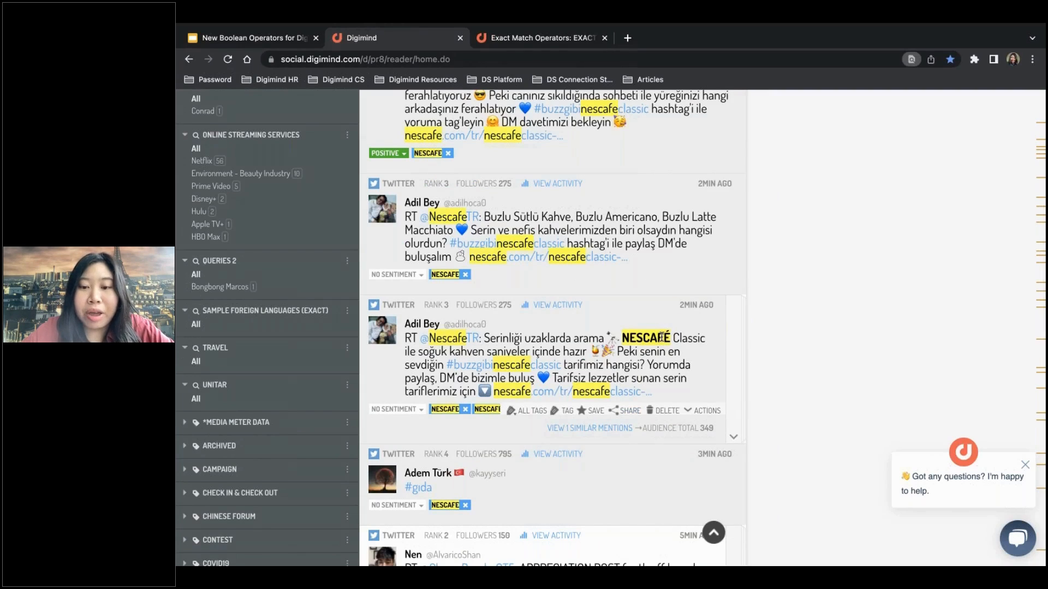
pyautogui.scroll(-3, 662, 338)
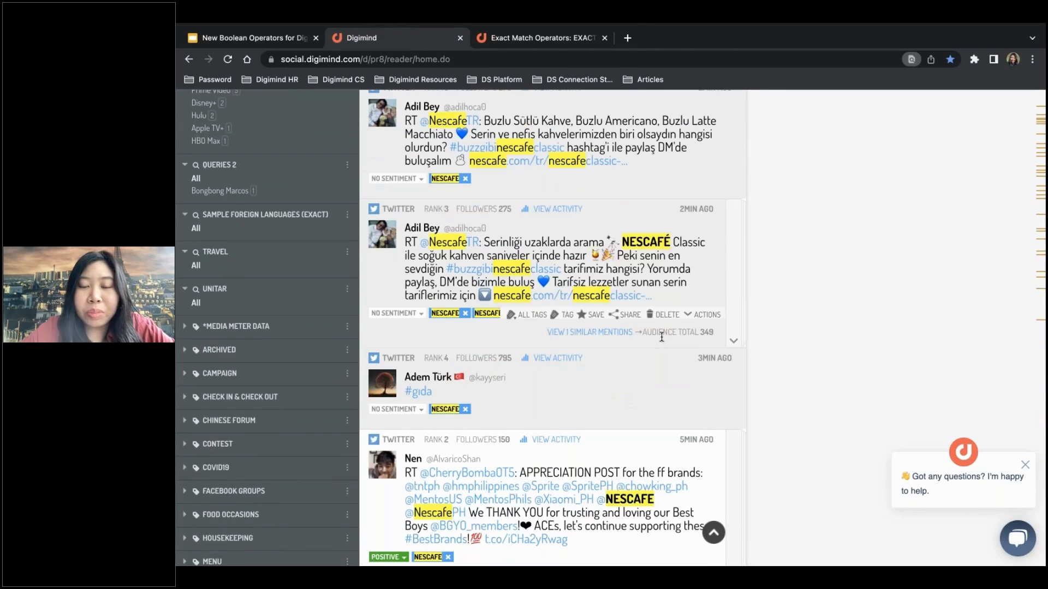
pyautogui.scroll(-9, 662, 338)
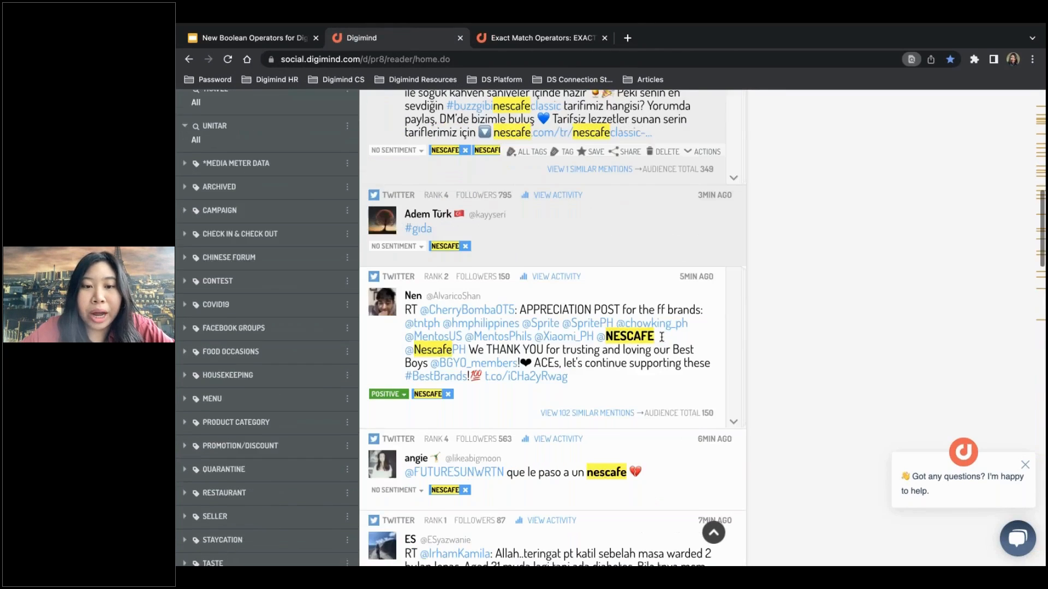
pyautogui.scroll(-10, 494, 500)
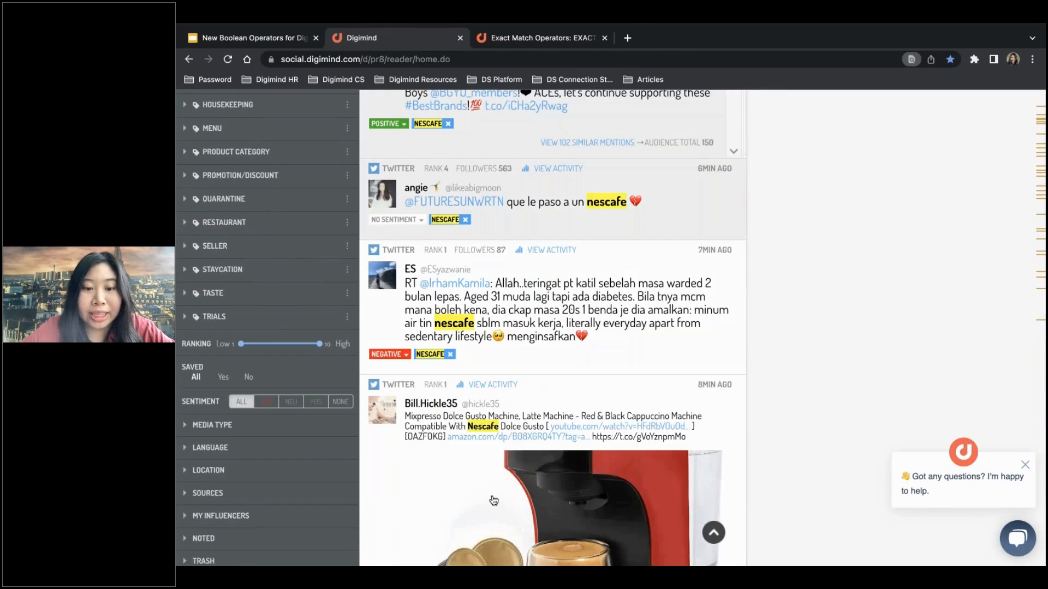
pyautogui.scroll(-5, 494, 500)
pyautogui.scroll(13, 494, 500)
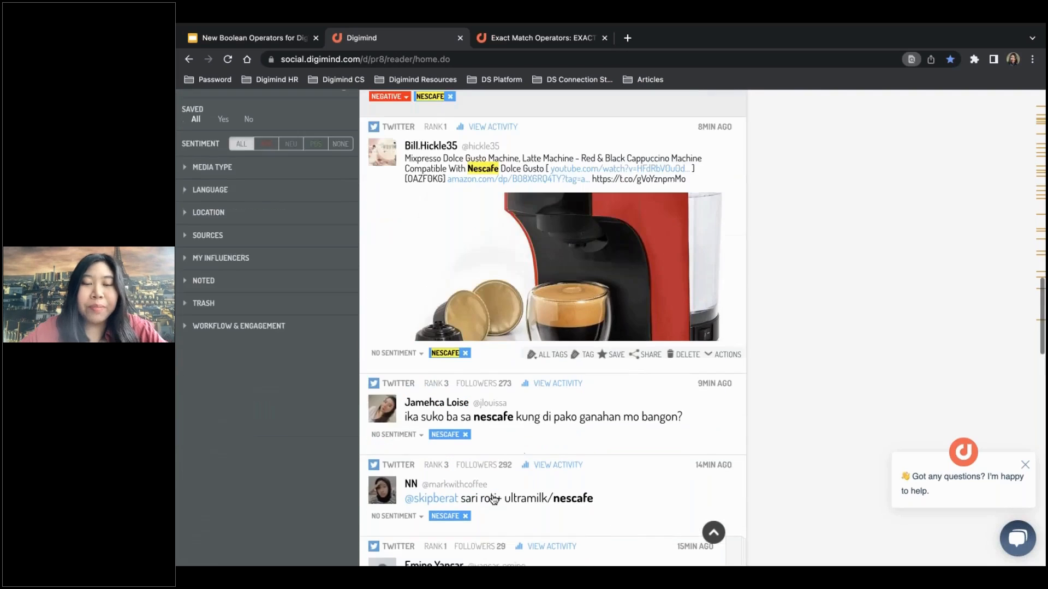
pyautogui.scroll(15, 494, 500)
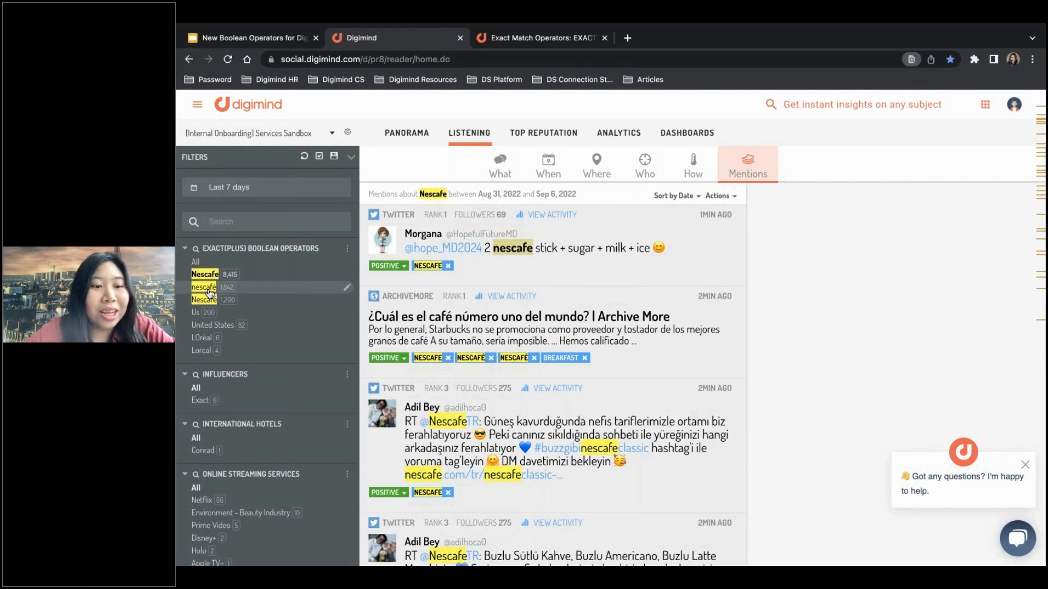
# Filter the mentions by the lowercase nescafé query and examine the accents and capitalisation of the matched words.
pyautogui.click(208, 290)
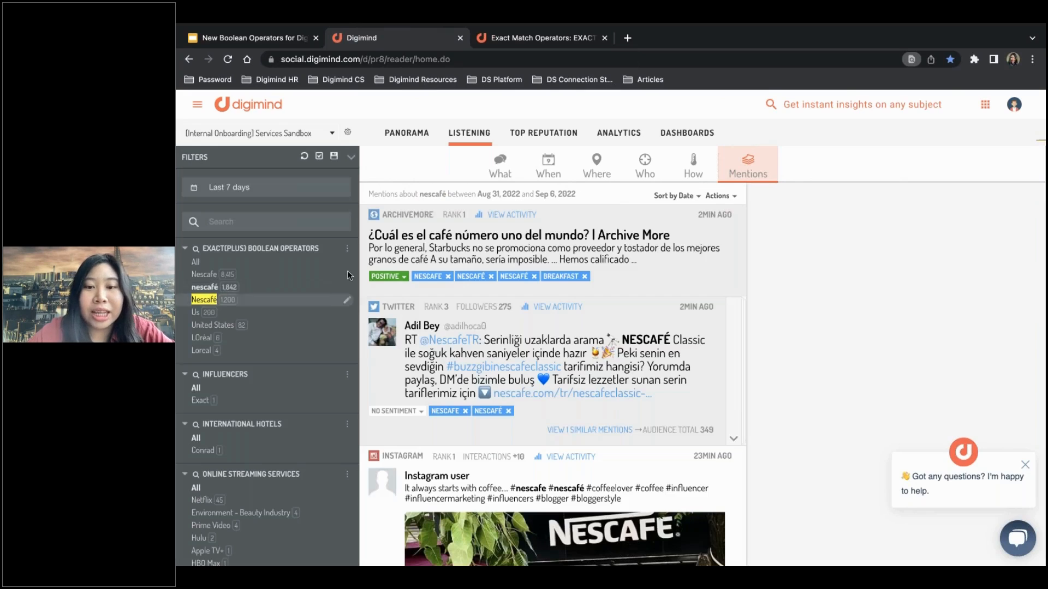
pyautogui.doubleClick(664, 340)
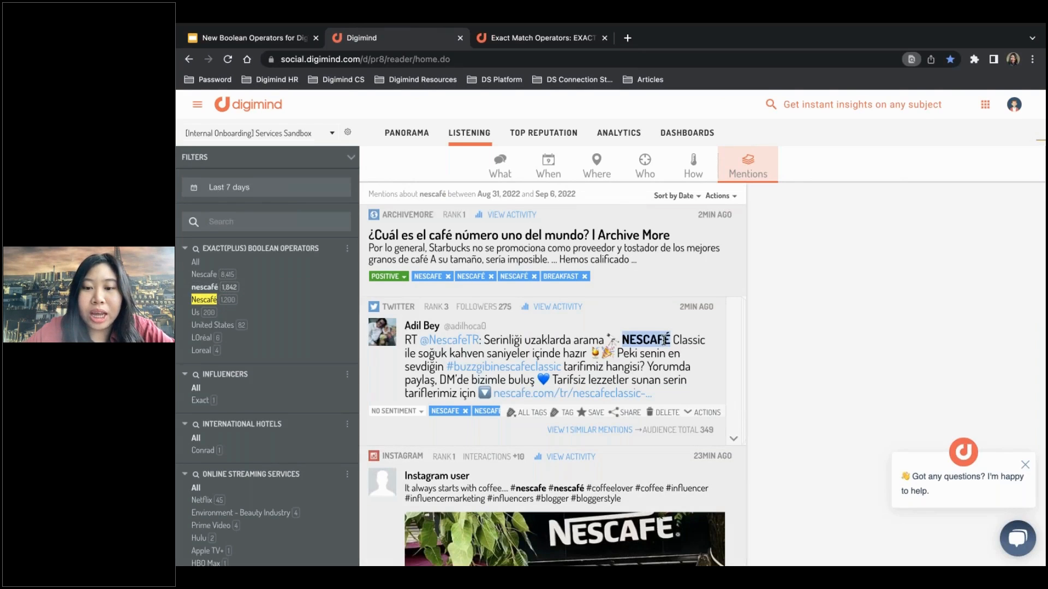
pyautogui.scroll(-4, 664, 340)
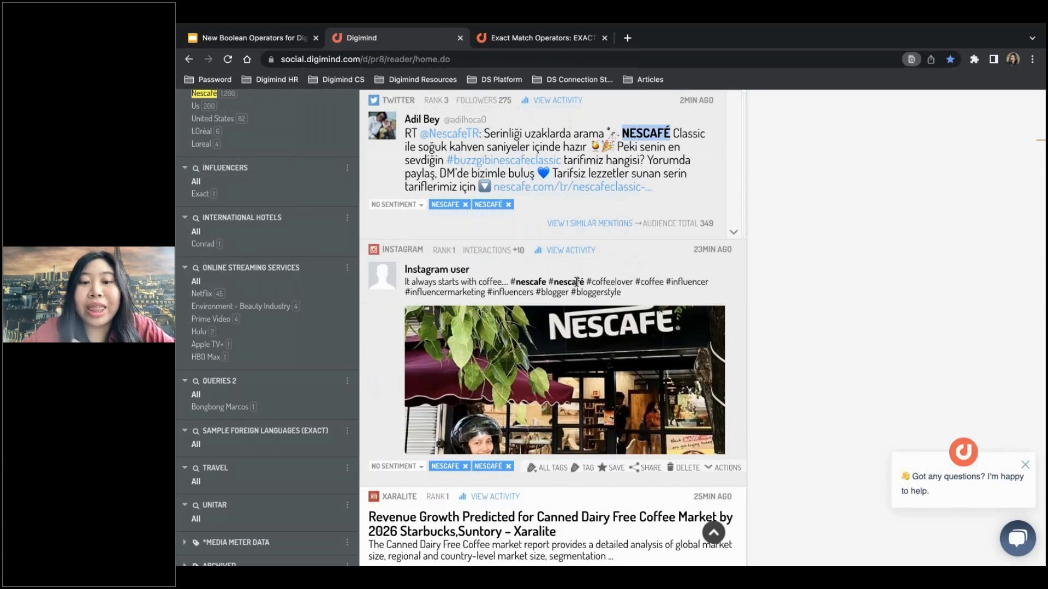
pyautogui.doubleClick(577, 282)
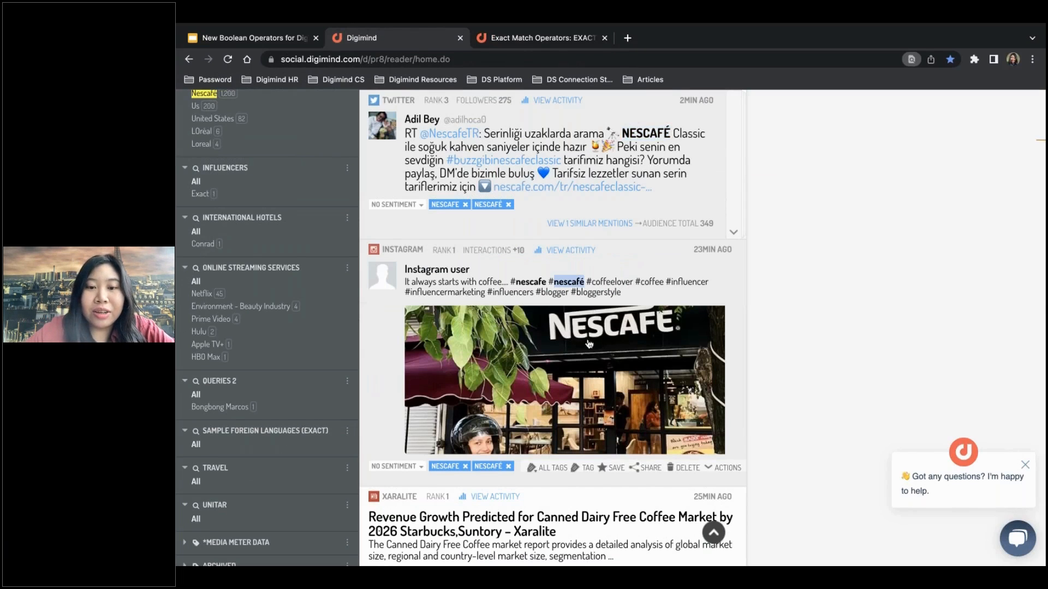
pyautogui.scroll(-4, 589, 343)
pyautogui.scroll(4, 589, 344)
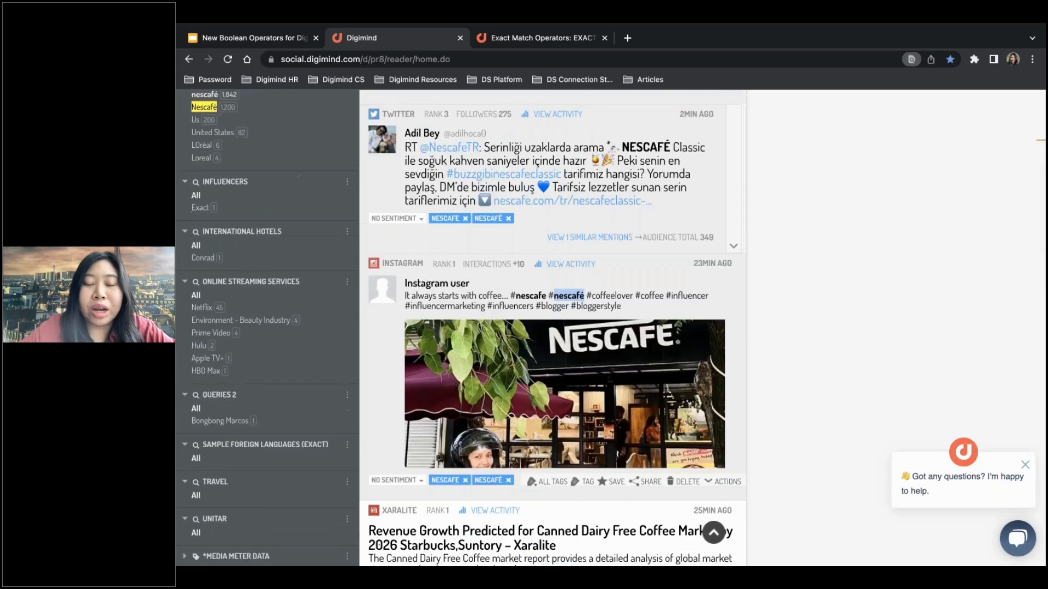
pyautogui.scroll(-2, 589, 343)
pyautogui.scroll(-3, 551, 327)
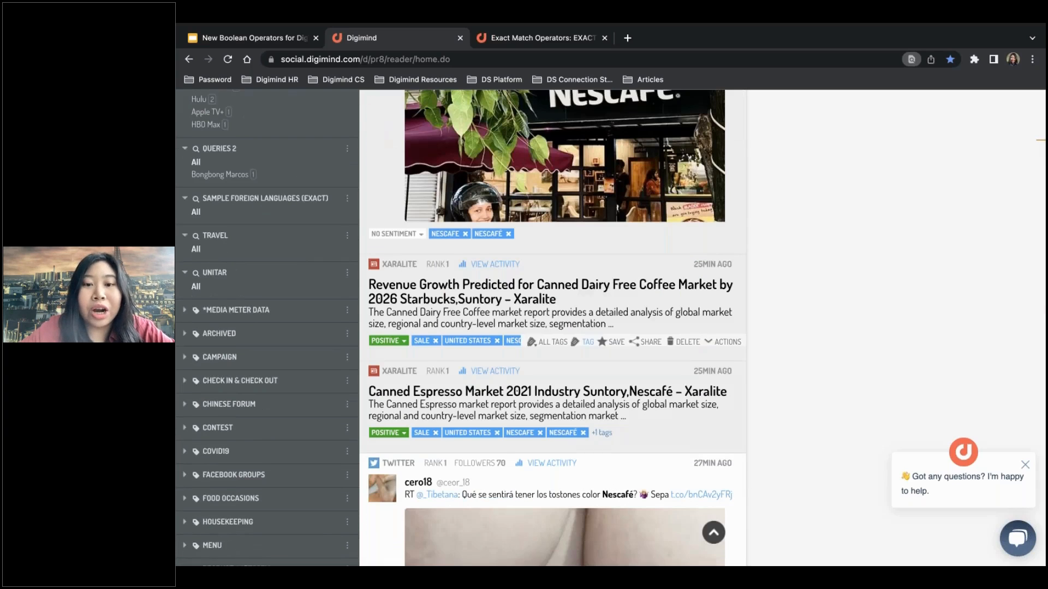
# Look through more of the lowercase nescafé query's mentions and check how the brand name is spelled in their titles and hashtags.
pyautogui.scroll(1, 551, 328)
pyautogui.scroll(-2, 551, 327)
pyautogui.scroll(1, 551, 327)
pyautogui.scroll(-3, 551, 327)
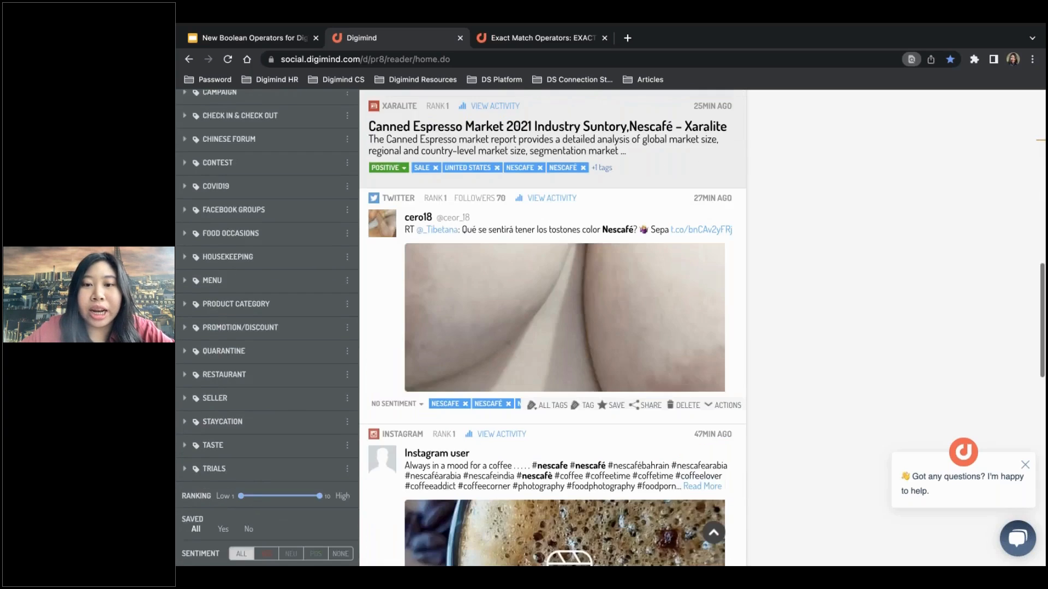
# Filter the mentions by the capitalised Nescafé query and examine the accent and capitalisation of the matched words in the Twitter posts.
pyautogui.scroll(5, 551, 328)
pyautogui.scroll(9, 221, 281)
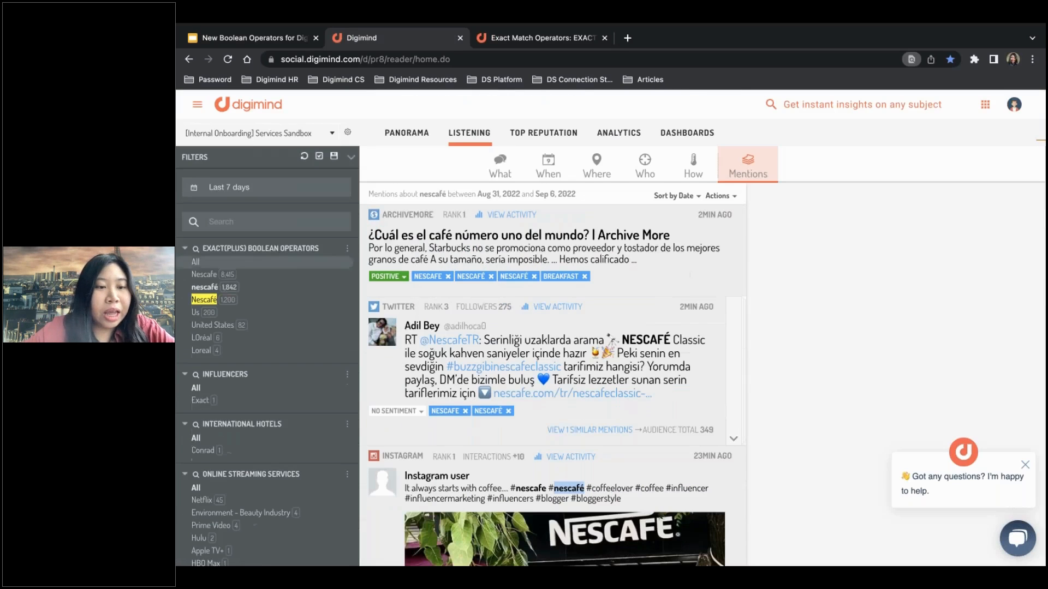
pyautogui.click(206, 300)
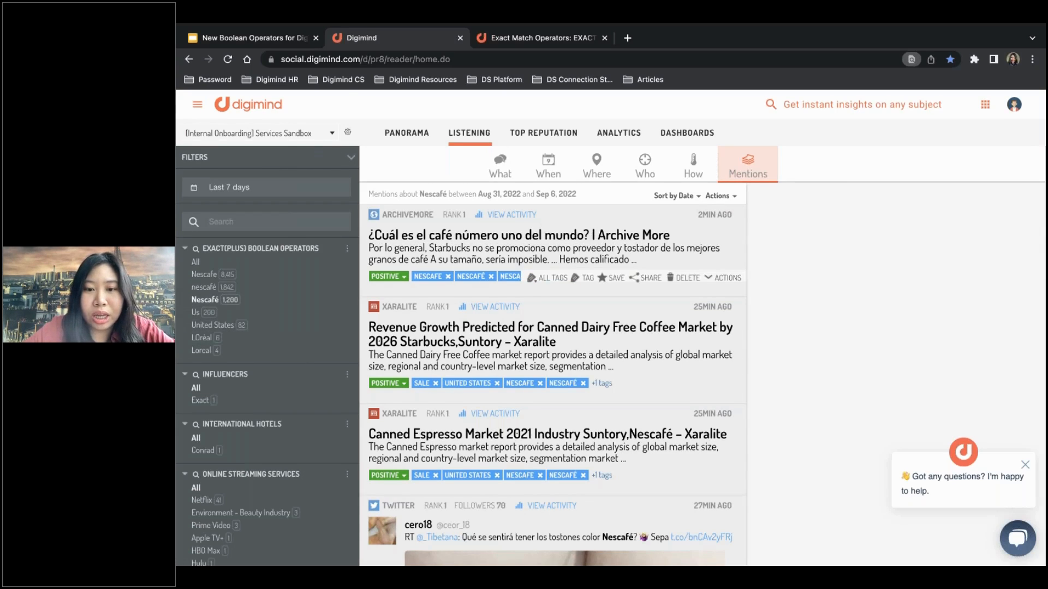
pyautogui.scroll(-15, 614, 278)
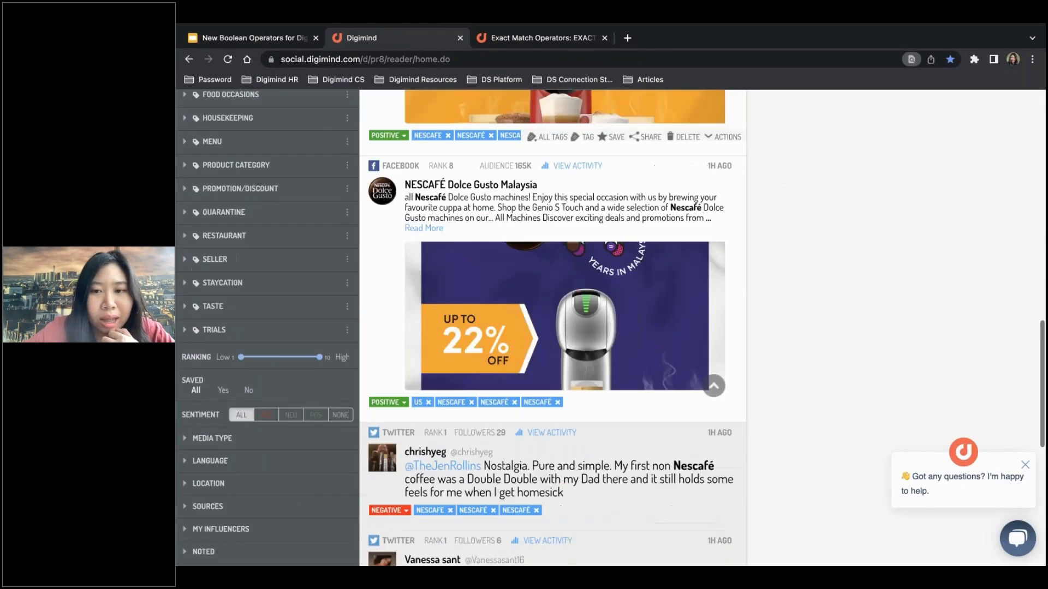
pyautogui.doubleClick(703, 258)
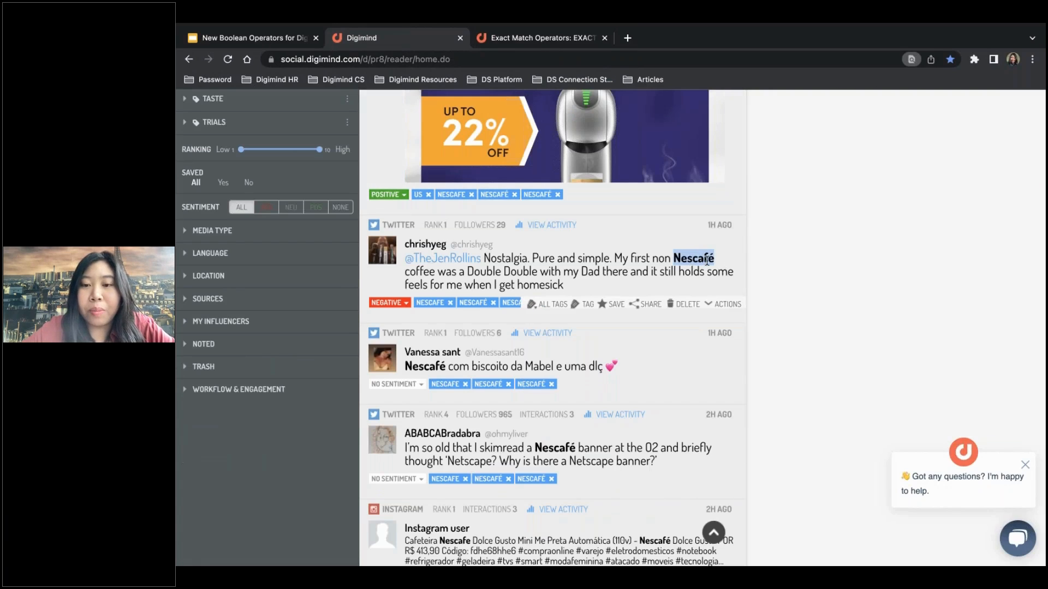
pyautogui.scroll(-1, 681, 220)
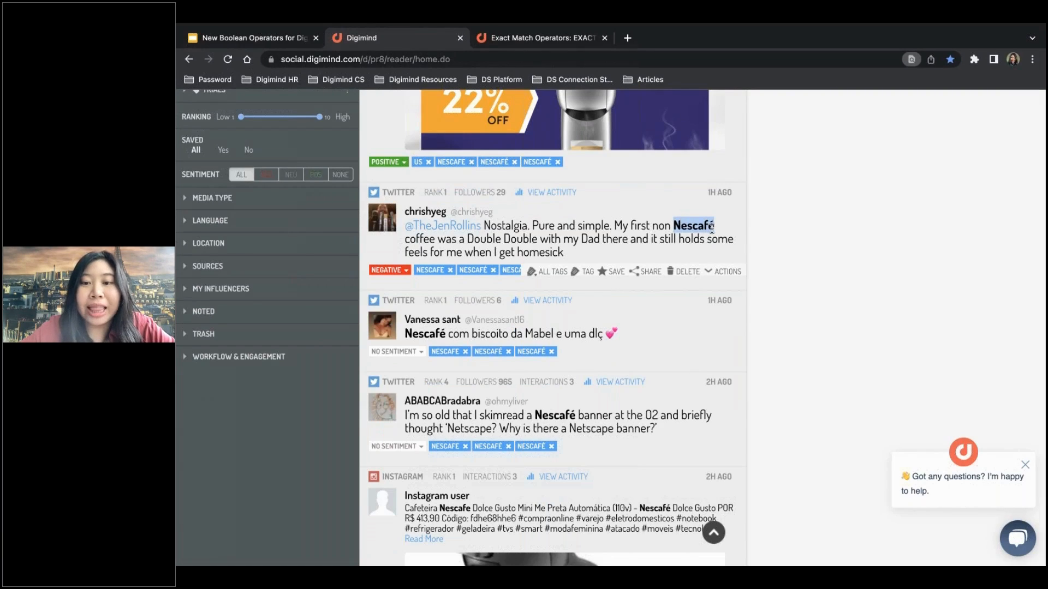
pyautogui.doubleClick(432, 334)
pyautogui.click(553, 420)
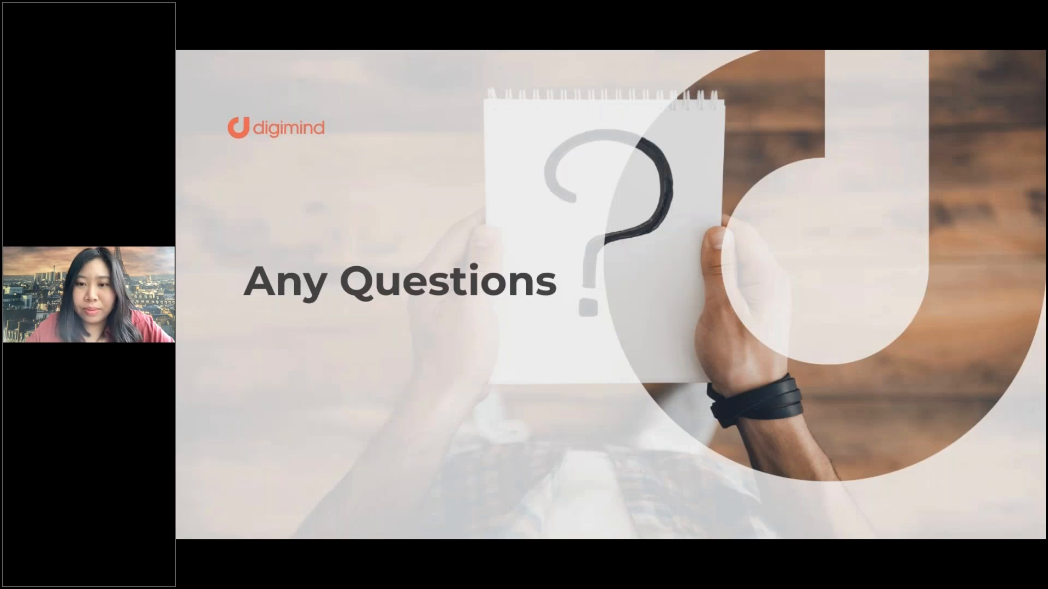